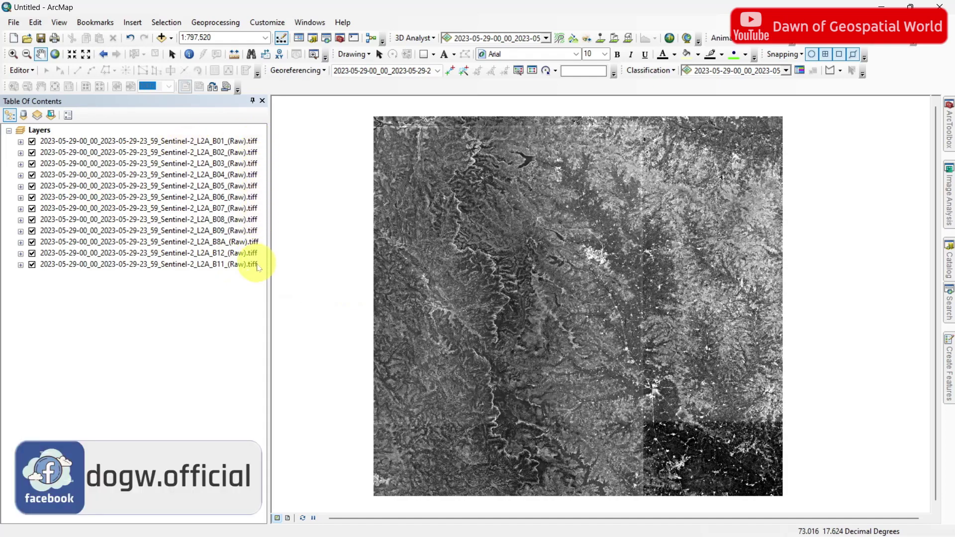
Reorder the band layers so that B8A comes before B09 and B12 follows B11.
{"action": "left_click_drag", "start_coordinate": [246, 254], "coordinate": [249, 273]}
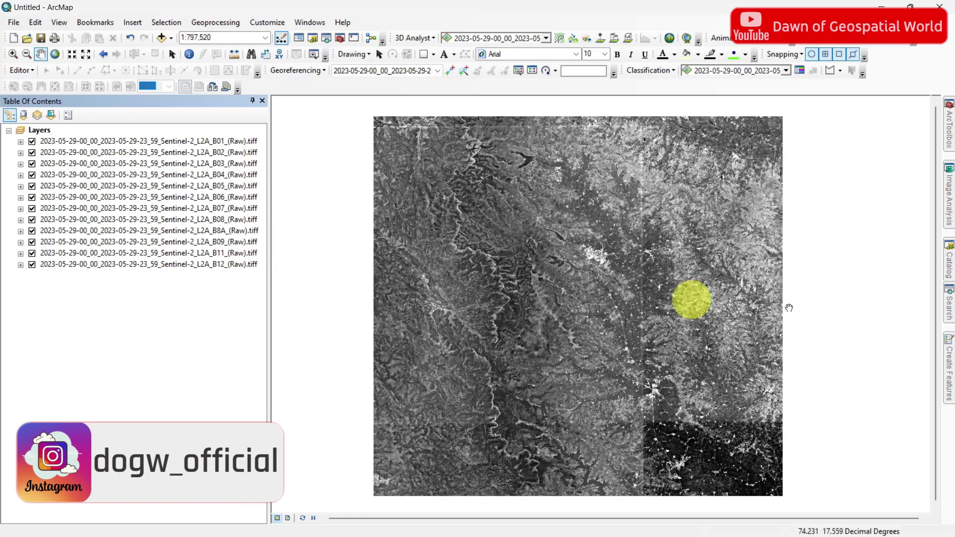
Search for "band composite" and open the Composite Bands tool.
{"action": "left_click", "coordinate": [949, 304]}
{"action": "left_click", "coordinate": [810, 148]}
{"action": "type", "text": "band composite"}
{"action": "key", "text": "Return"}
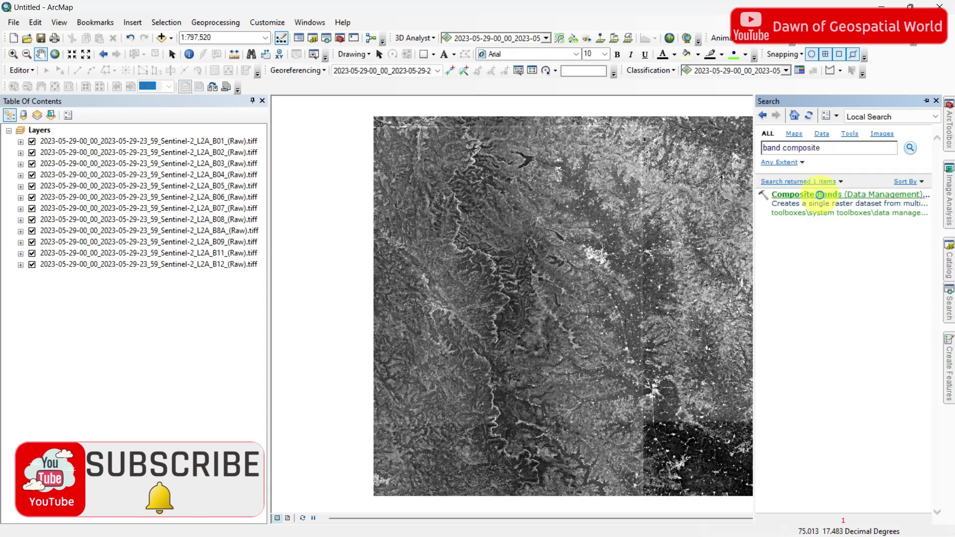
{"action": "left_click", "coordinate": [817, 194]}
Combine all twelve Sentinel-2 band TIFFs from the EO_Browser_images folder into an output raster named Composite_Bands.
{"action": "left_click", "coordinate": [810, 118]}
{"action": "left_click_drag", "start_coordinate": [663, 232], "coordinate": [701, 240]}
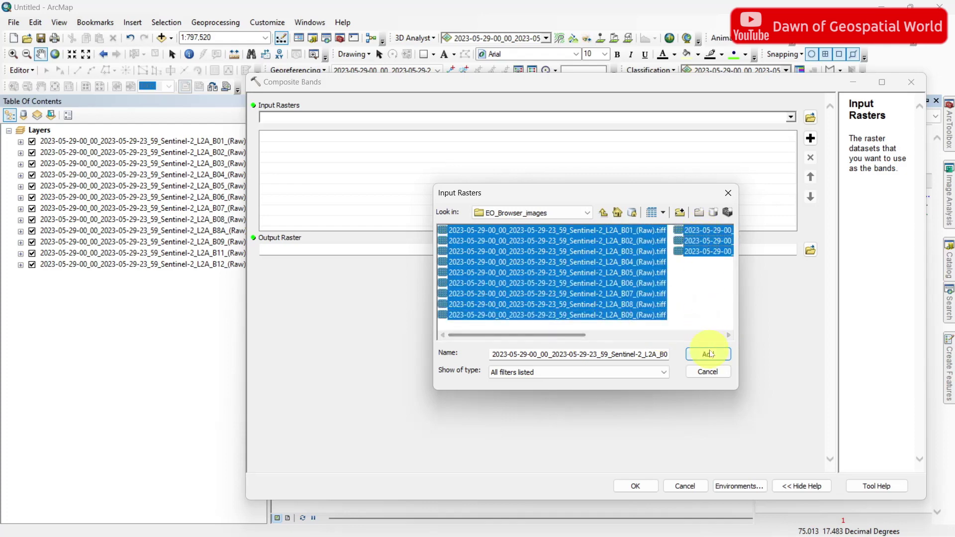
{"action": "left_click", "coordinate": [707, 354]}
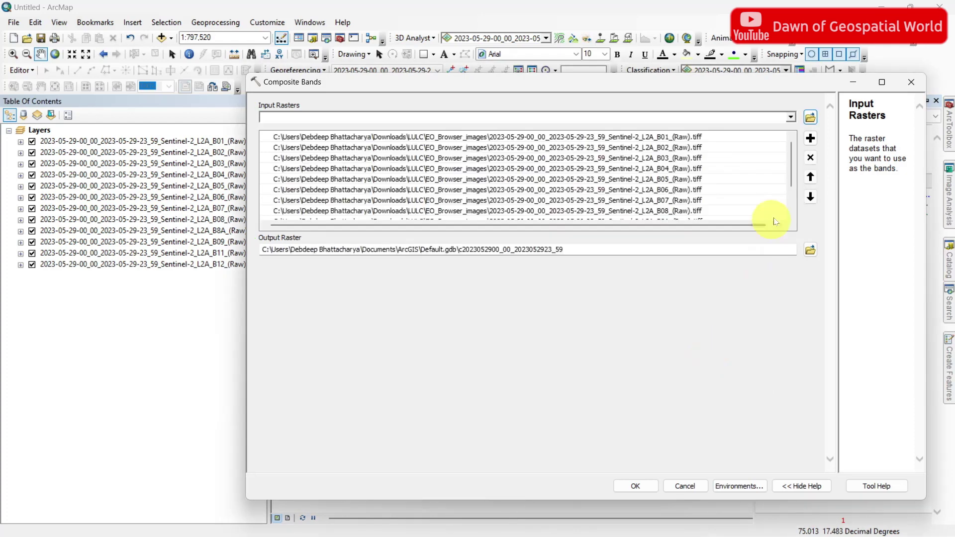
{"action": "left_click_drag", "start_coordinate": [567, 249], "coordinate": [458, 249]}
{"action": "type", "text": "Co"}
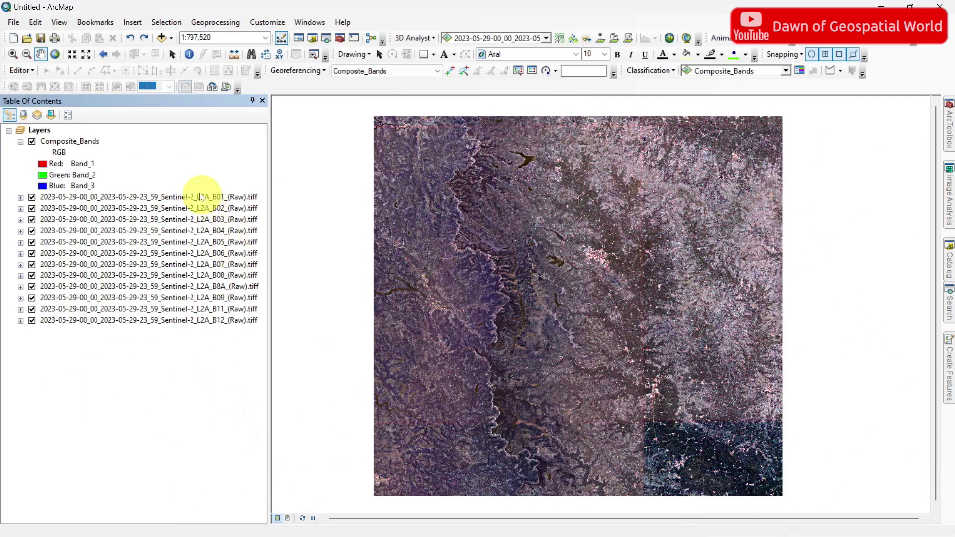
Remove the twelve single-band Sentinel-2 layers from the map and narrow the table of contents.
{"action": "left_click", "coordinate": [199, 198]}
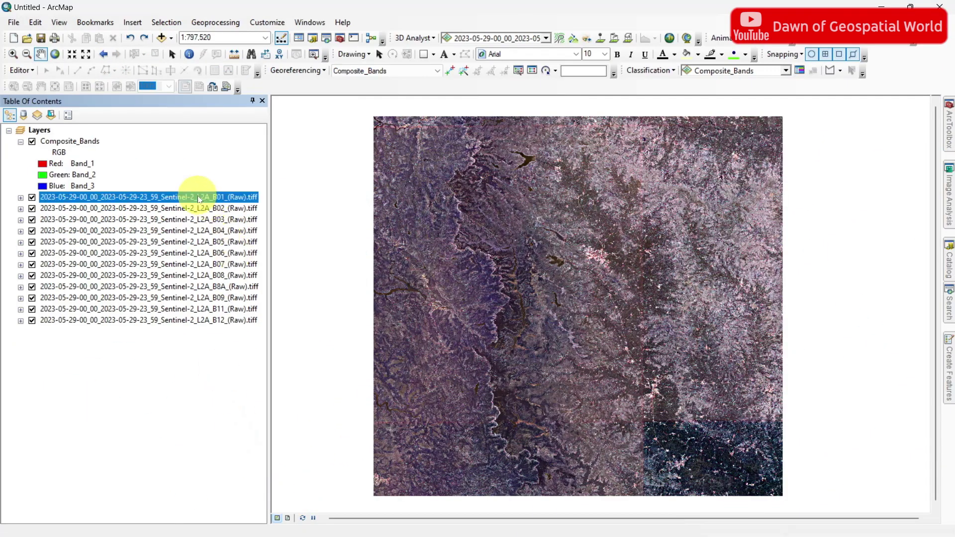
{"action": "left_click", "coordinate": [222, 323], "text": "shift"}
{"action": "right_click", "coordinate": [222, 323]}
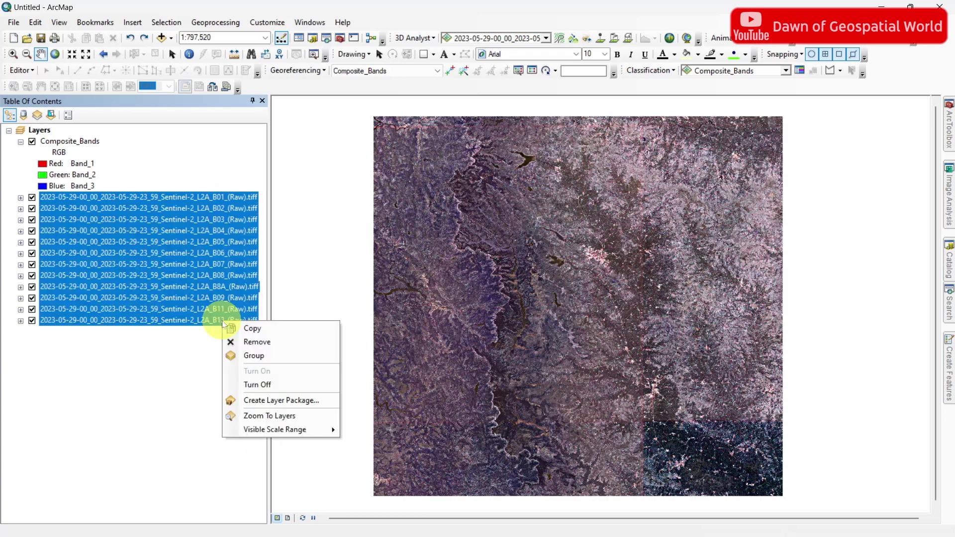
{"action": "left_click", "coordinate": [256, 344]}
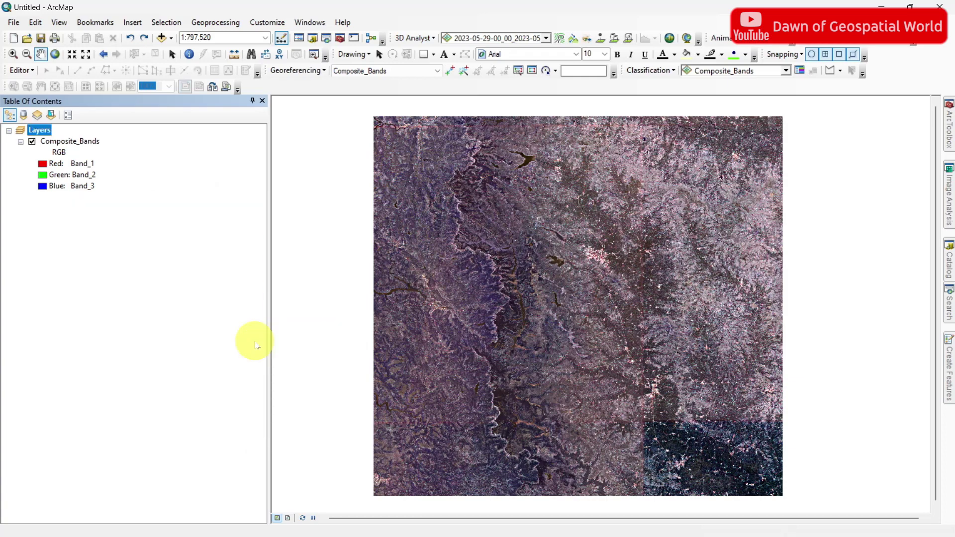
{"action": "left_click_drag", "start_coordinate": [269, 298], "coordinate": [133, 297]}
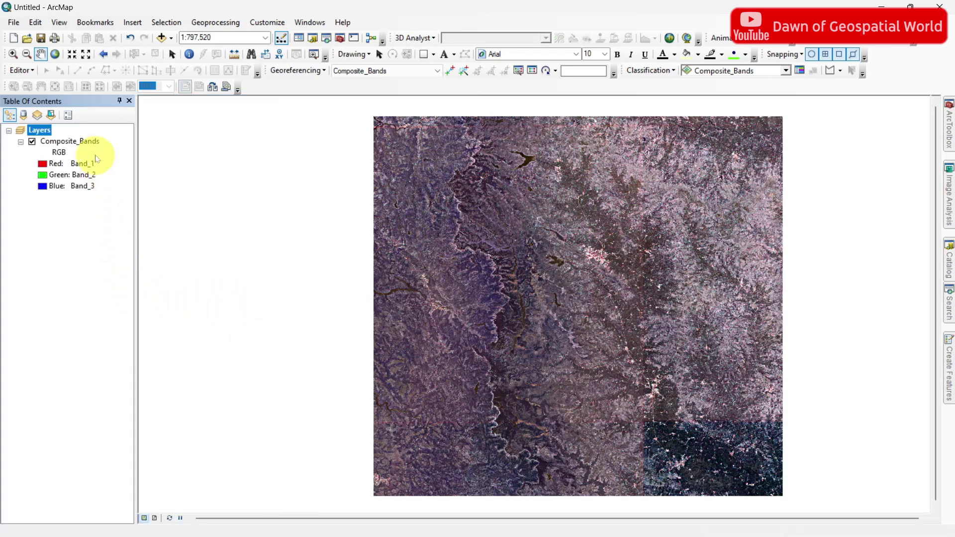
Set the Composite_Bands RGB composite to Band_4 for red, Band_3 for green and Band_2 for blue.
{"action": "left_click", "coordinate": [86, 141]}
{"action": "right_click", "coordinate": [88, 145]}
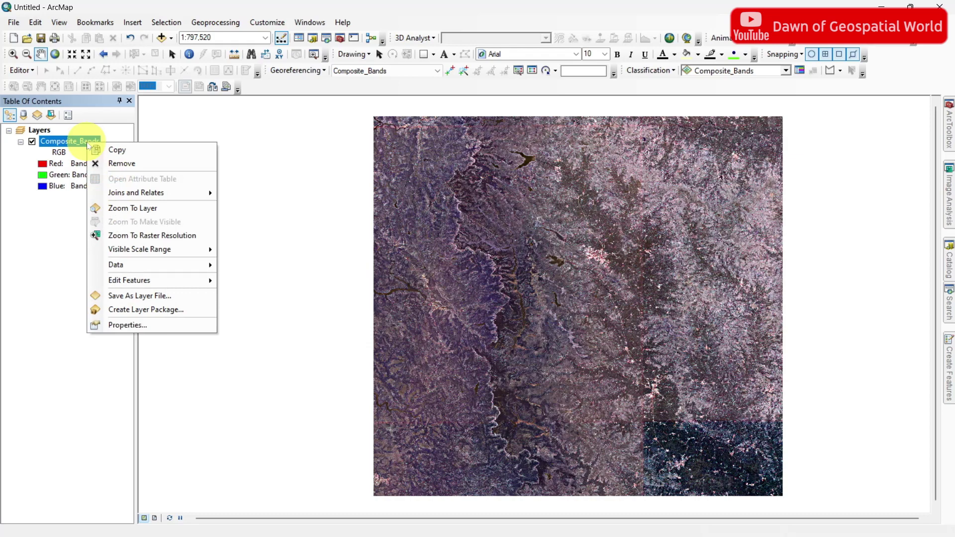
{"action": "left_click", "coordinate": [125, 325]}
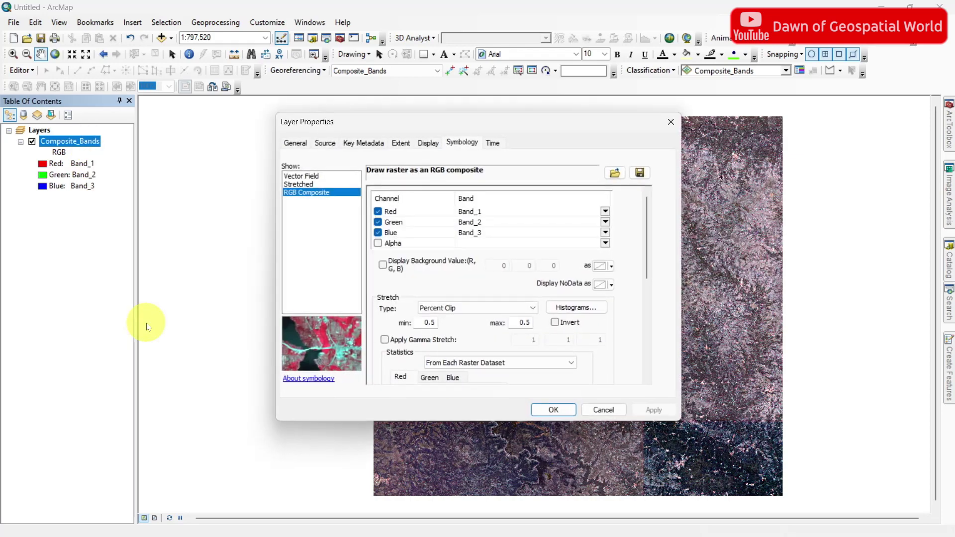
{"action": "left_click", "coordinate": [605, 212]}
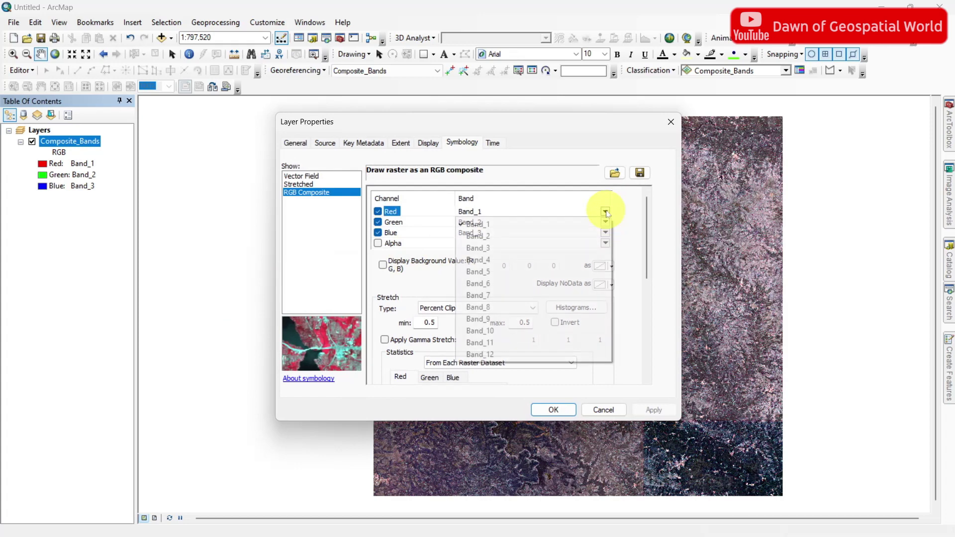
{"action": "left_click", "coordinate": [578, 263]}
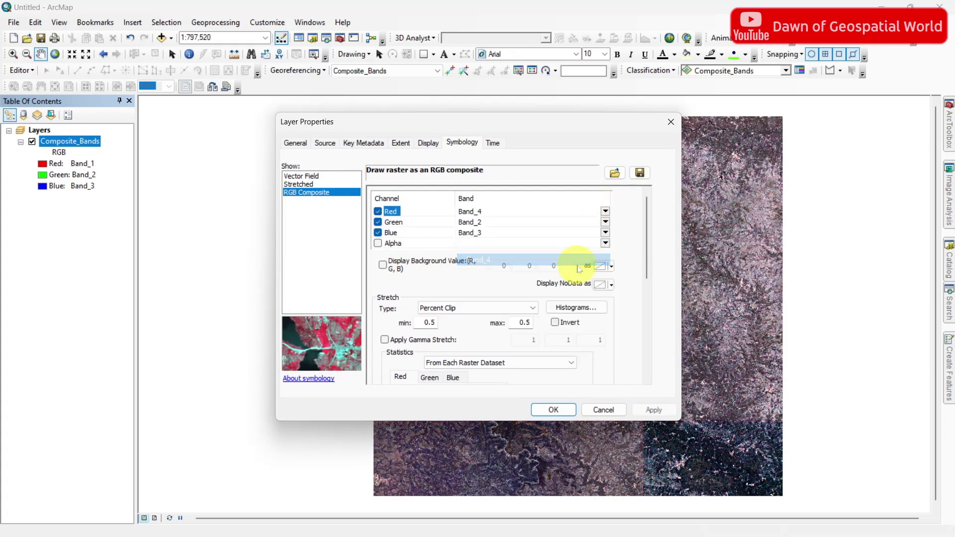
{"action": "left_click", "coordinate": [605, 222]}
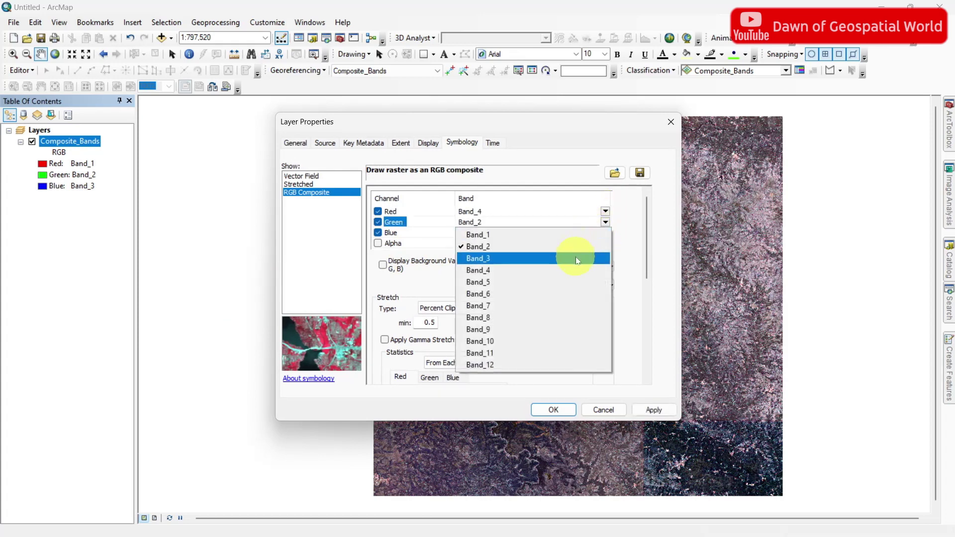
{"action": "left_click", "coordinate": [578, 258]}
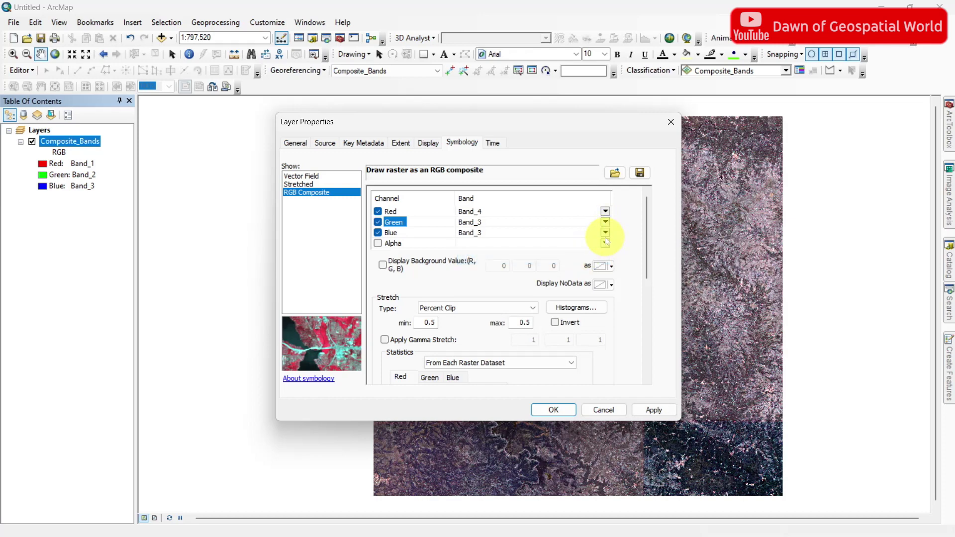
{"action": "left_click", "coordinate": [605, 233]}
{"action": "left_click", "coordinate": [574, 263]}
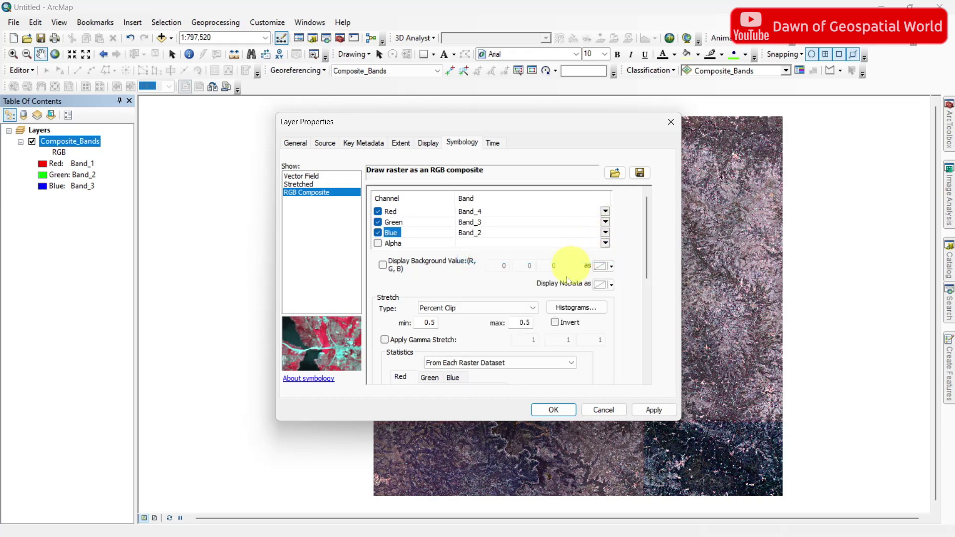
{"action": "left_click", "coordinate": [553, 410]}
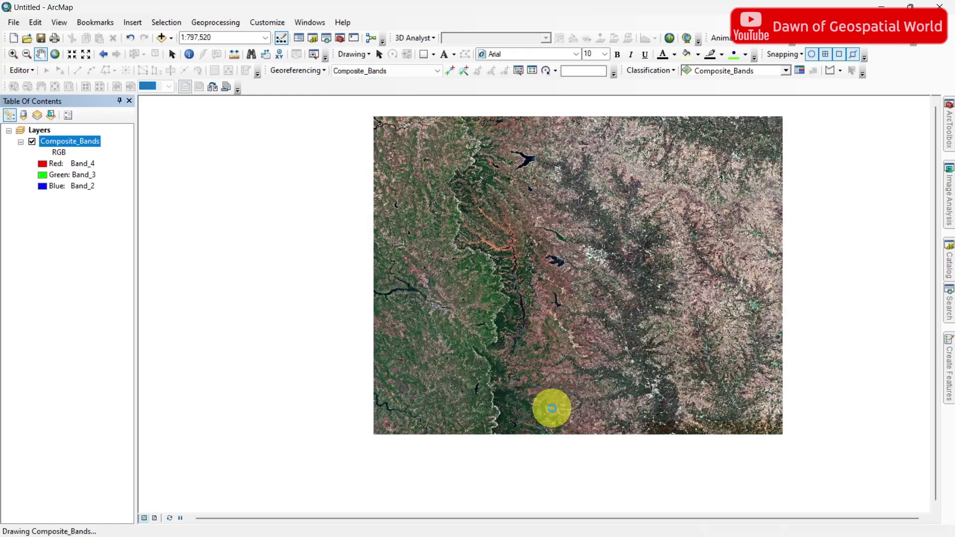
Set the Composite_Bands RGB composite to Band_8 for red, Band_4 for green and Band_3 for blue.
{"action": "scroll", "coordinate": [512, 305], "scroll_direction": "up", "scroll_amount": 3}
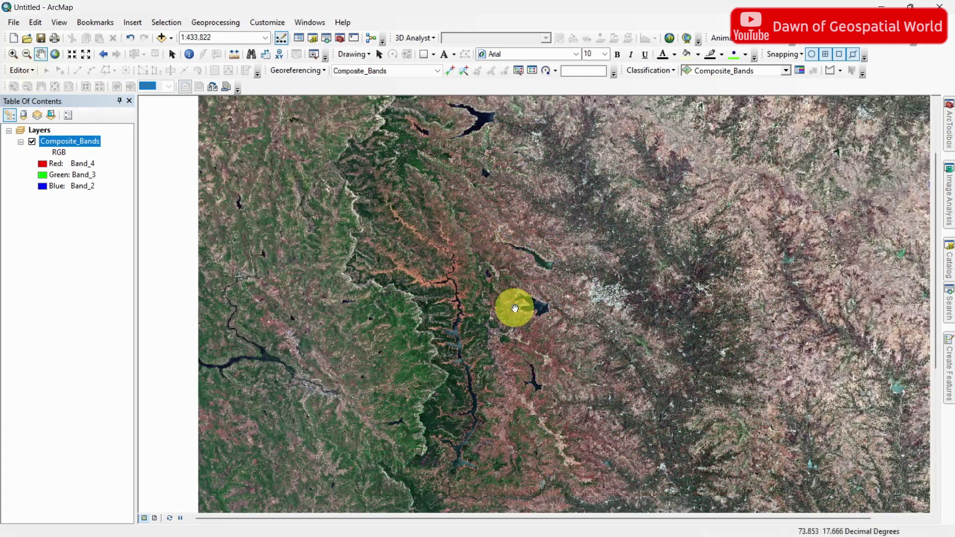
{"action": "right_click", "coordinate": [96, 143]}
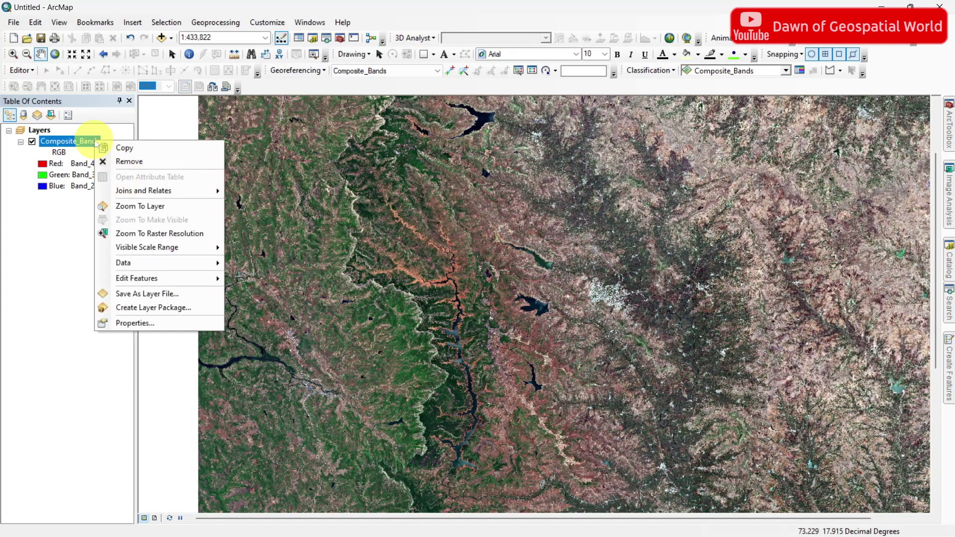
{"action": "left_click", "coordinate": [161, 324]}
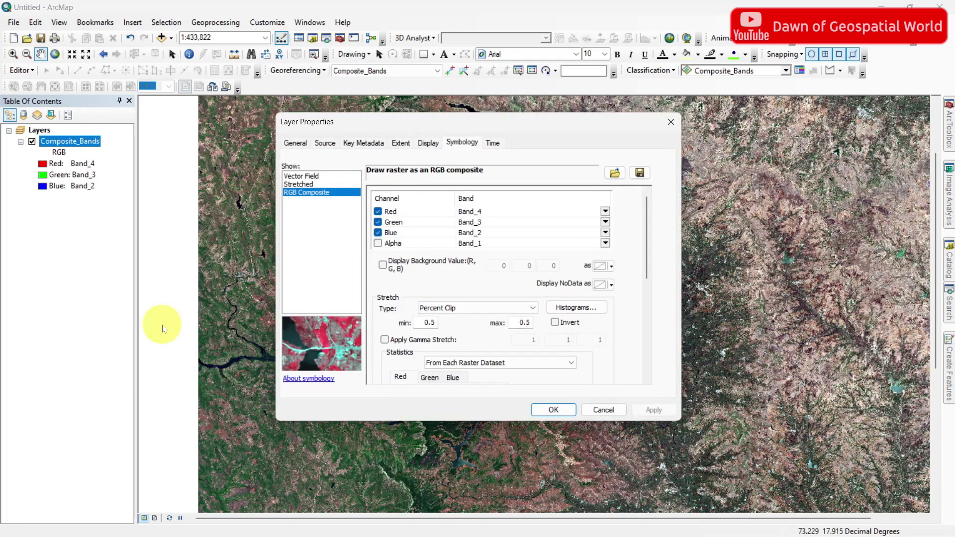
{"action": "left_click", "coordinate": [605, 213]}
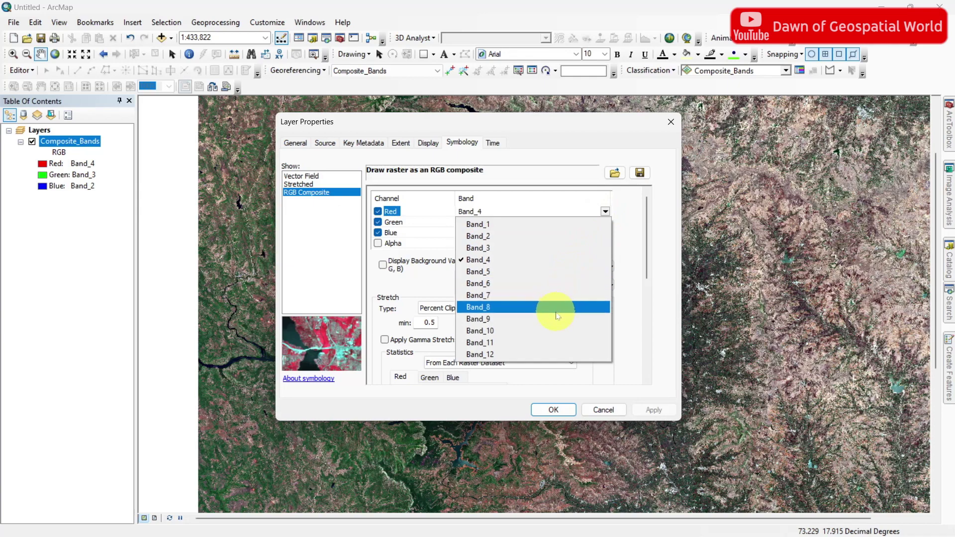
{"action": "left_click", "coordinate": [557, 317]}
{"action": "left_click", "coordinate": [604, 222]}
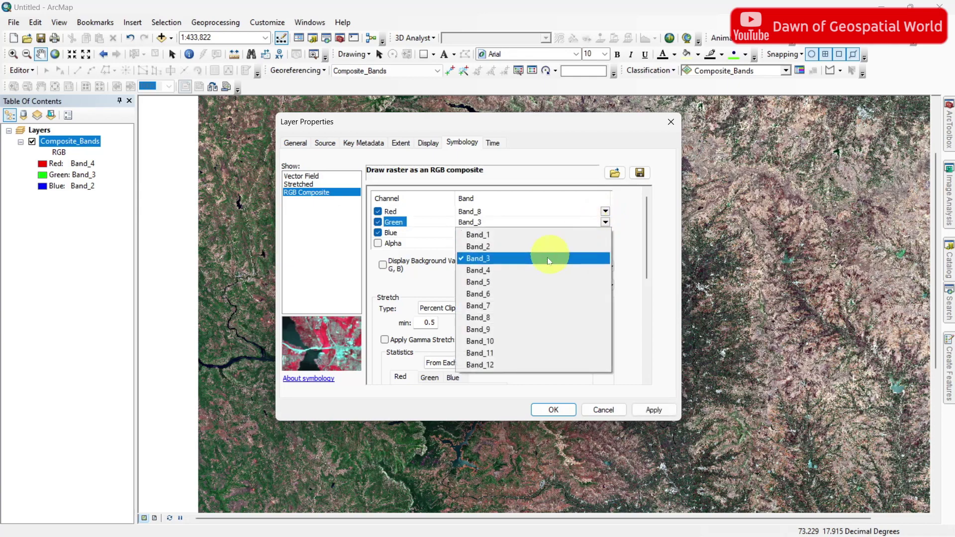
{"action": "left_click", "coordinate": [532, 269]}
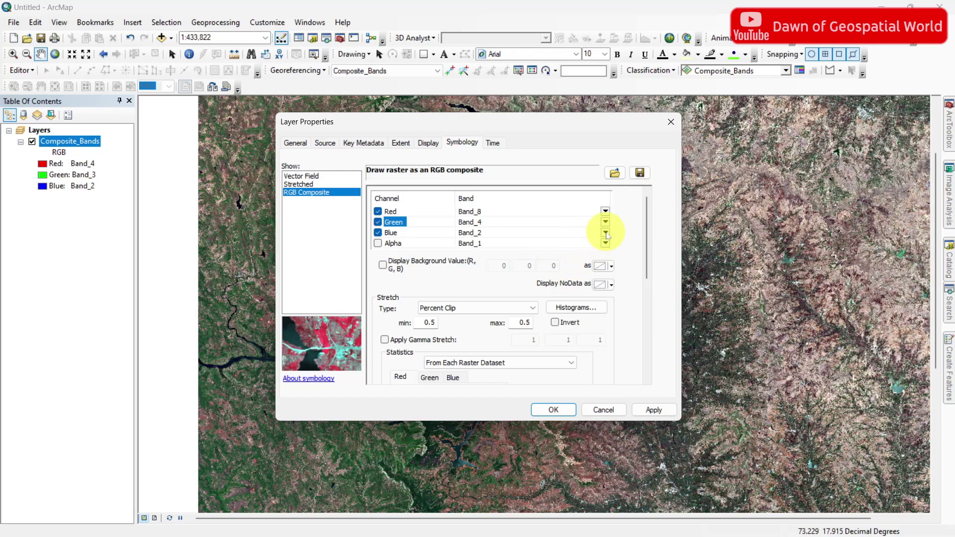
{"action": "left_click", "coordinate": [605, 233]}
{"action": "left_click", "coordinate": [545, 271]}
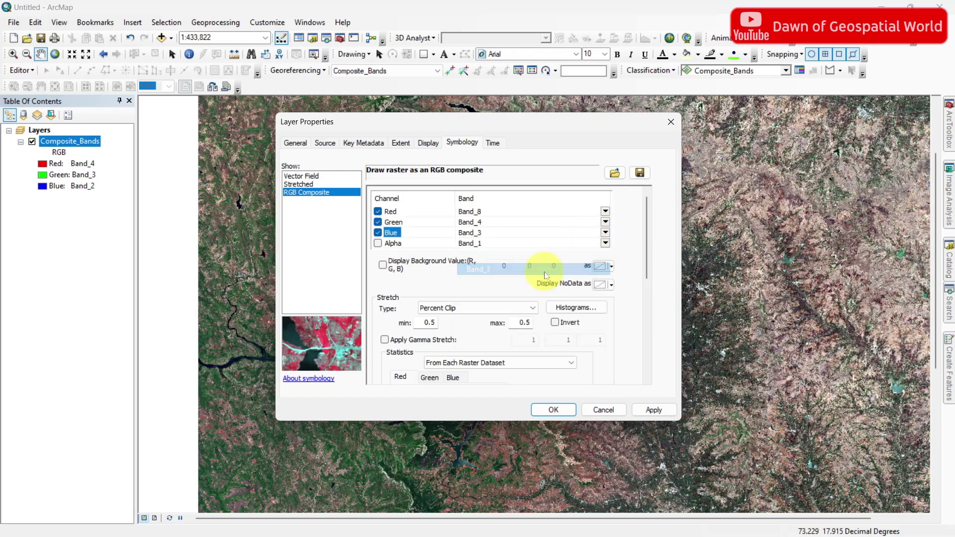
{"action": "left_click", "coordinate": [568, 411]}
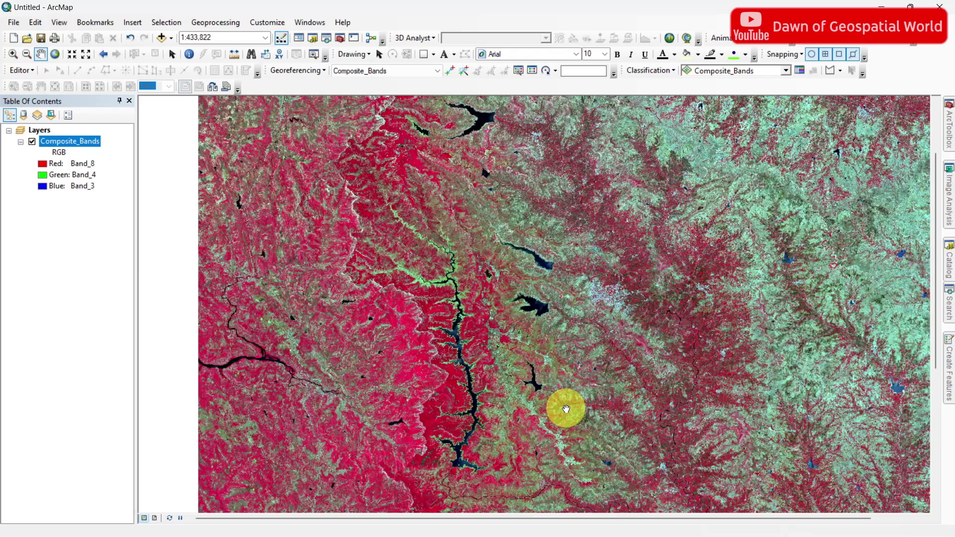
Draw a rectangle graphic about 0.57 by 0.37 degrees over the central reservoirs of the image.
{"action": "left_click_drag", "start_coordinate": [705, 404], "coordinate": [648, 403]}
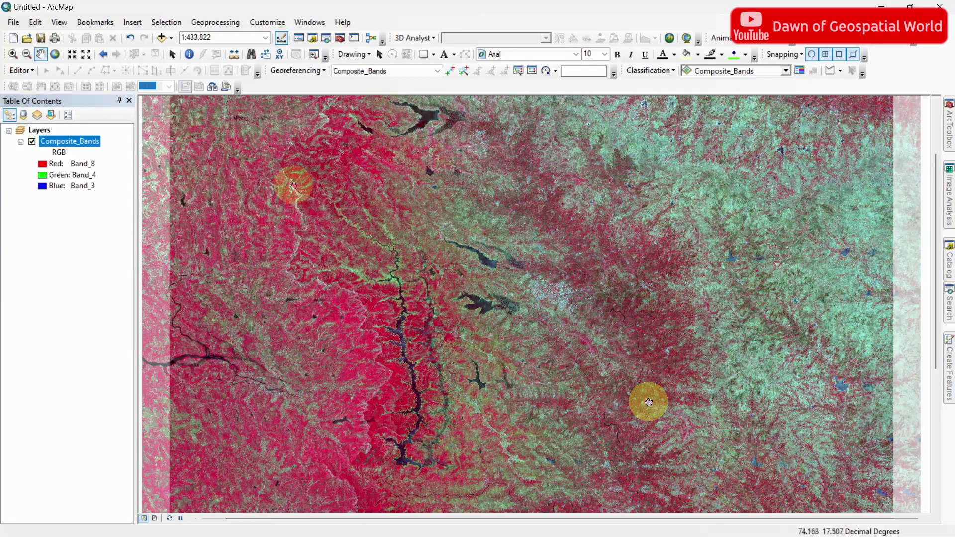
{"action": "left_click", "coordinate": [423, 54]}
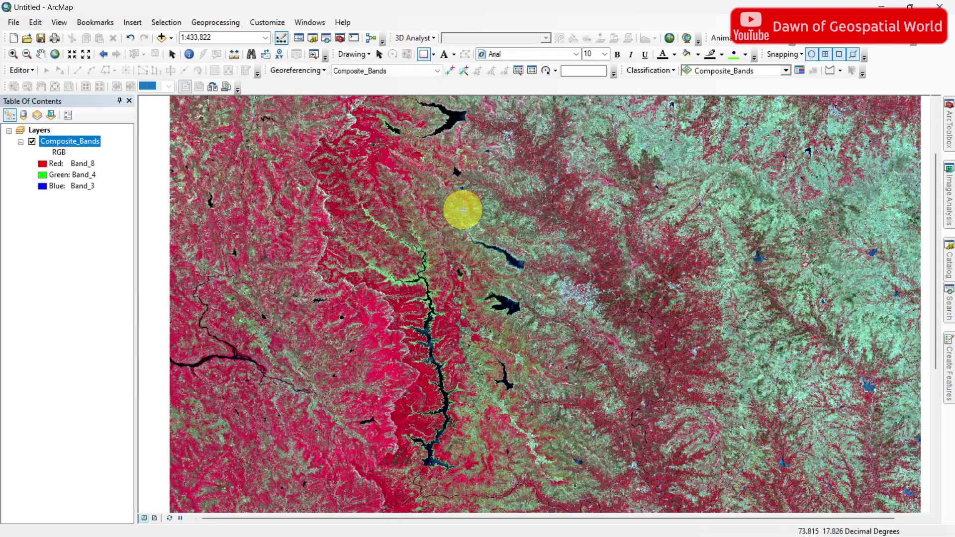
{"action": "left_click_drag", "start_coordinate": [323, 178], "coordinate": [665, 403]}
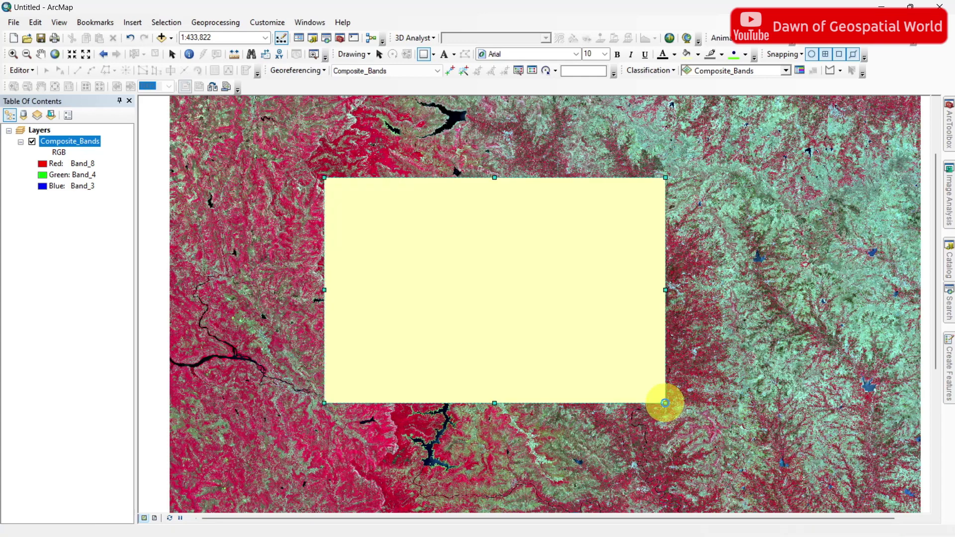
Give the rectangle graphic no fill colour and a thicker red outline.
{"action": "double_click", "coordinate": [489, 288]}
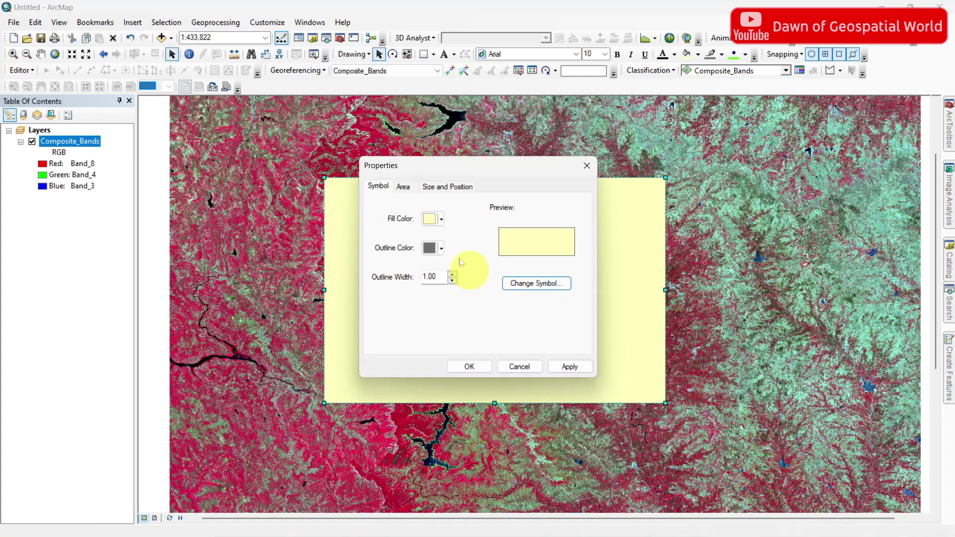
{"action": "left_click", "coordinate": [441, 248]}
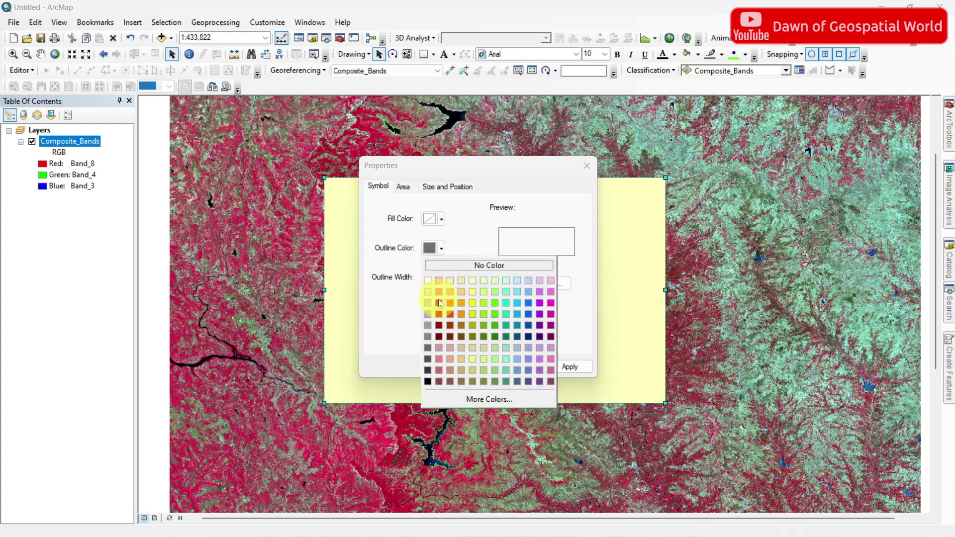
{"action": "left_click", "coordinate": [440, 303]}
{"action": "left_click", "coordinate": [451, 274]}
{"action": "left_click", "coordinate": [452, 274]}
{"action": "left_click", "coordinate": [468, 366]}
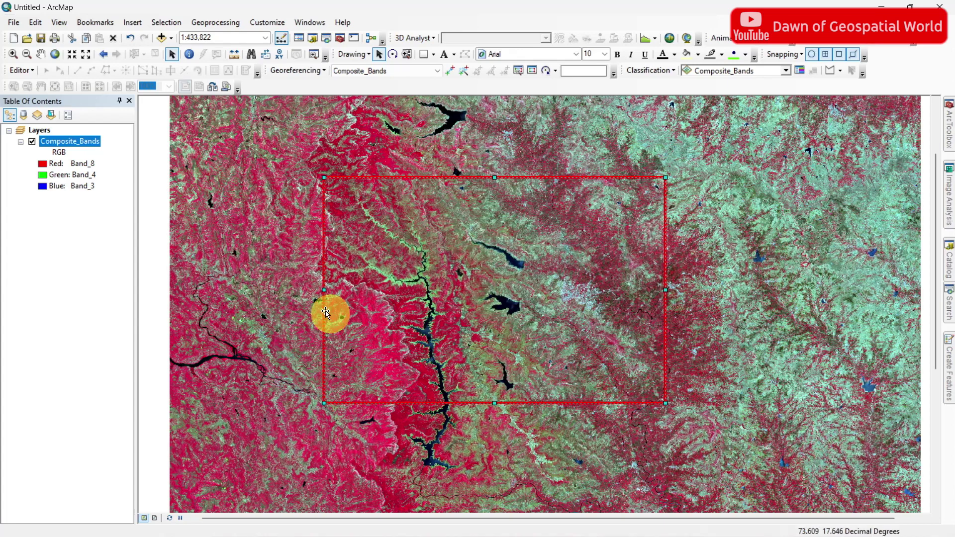
Export Composite_Bands clipped to the selected rectangle as the TIFF Composite_Bands_Clip in the LULC folder, and add it to the map.
{"action": "right_click", "coordinate": [91, 148]}
{"action": "mouse_move", "coordinate": [158, 260]}
{"action": "left_click", "coordinate": [245, 281]}
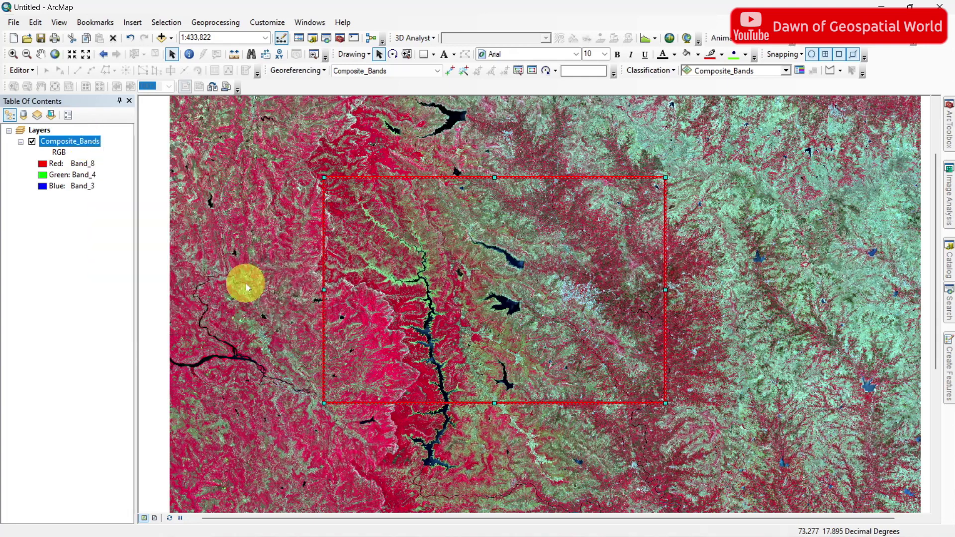
{"action": "left_click_drag", "start_coordinate": [476, 356], "coordinate": [541, 359]}
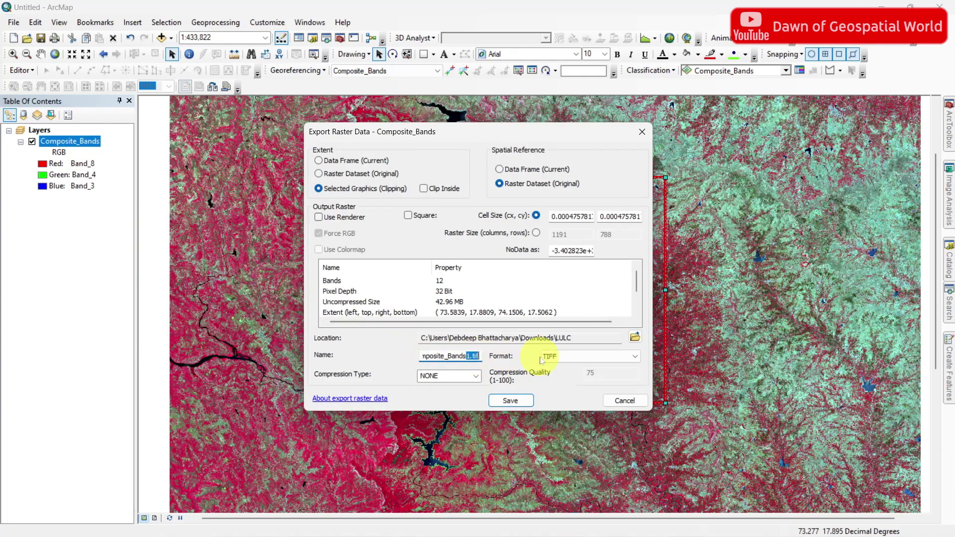
{"action": "left_click", "coordinate": [520, 404]}
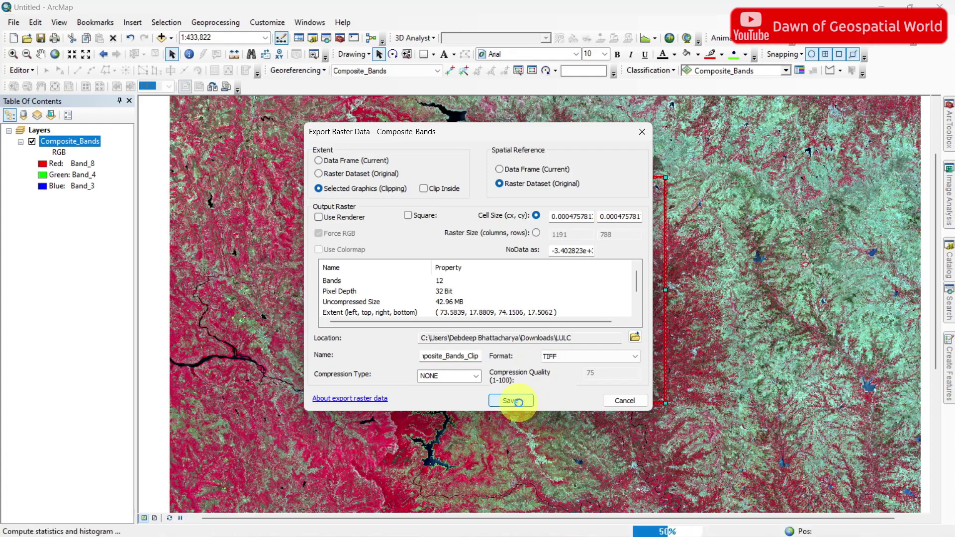
{"action": "left_click", "coordinate": [519, 320]}
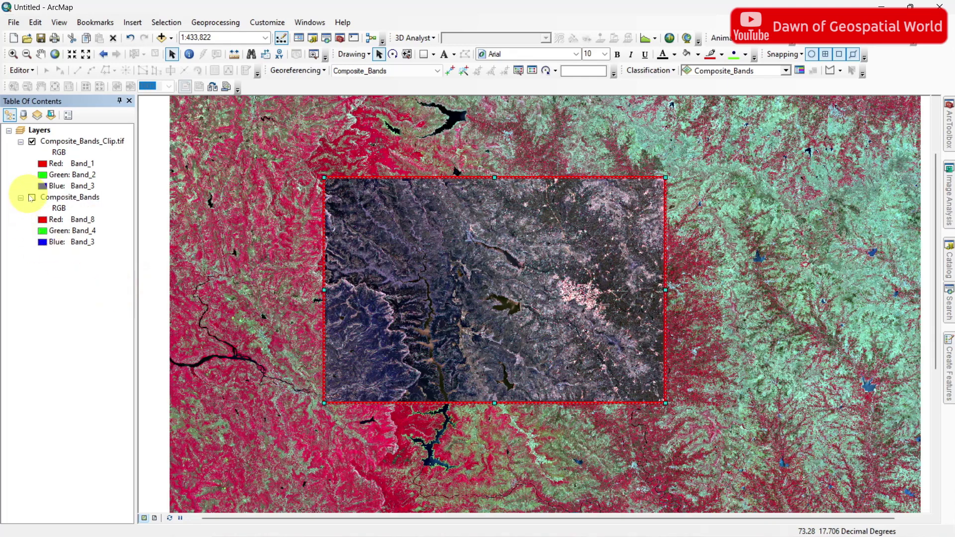
Delete the rectangle graphic and remove the original Composite_Bands layer from the map, leaving the clipped raster.
{"action": "left_click", "coordinate": [32, 198]}
{"action": "key", "text": "Delete"}
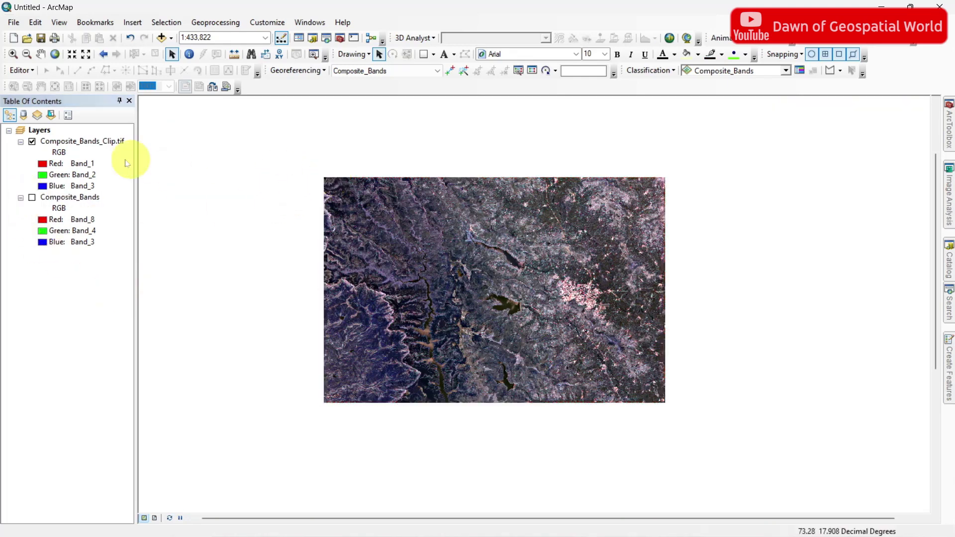
{"action": "right_click", "coordinate": [68, 141]}
{"action": "left_click", "coordinate": [105, 200]}
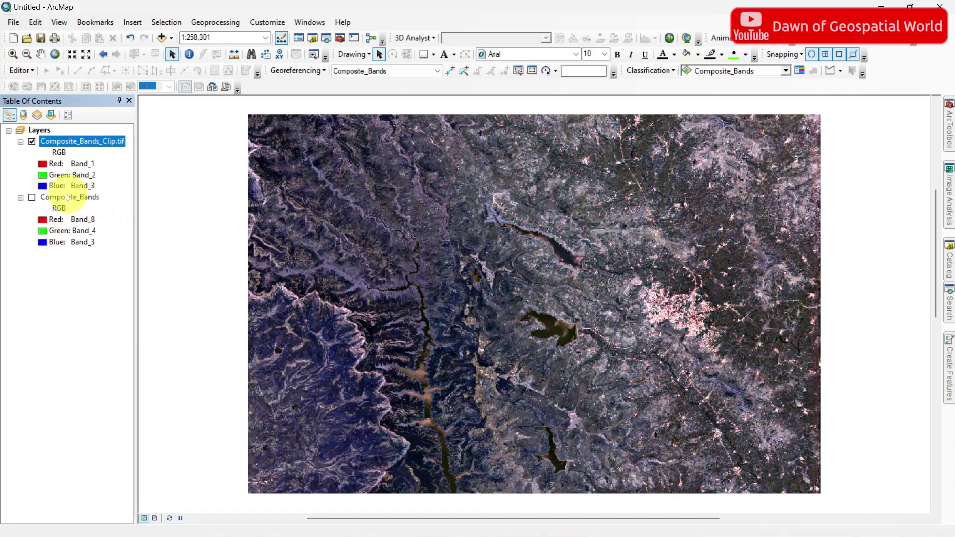
{"action": "right_click", "coordinate": [53, 198]}
{"action": "left_click", "coordinate": [86, 219]}
Display Composite_Bands_Clip.tif in natural colour with Band_4 for red, Band_3 for green and Band_2 for blue.
{"action": "left_click", "coordinate": [70, 142]}
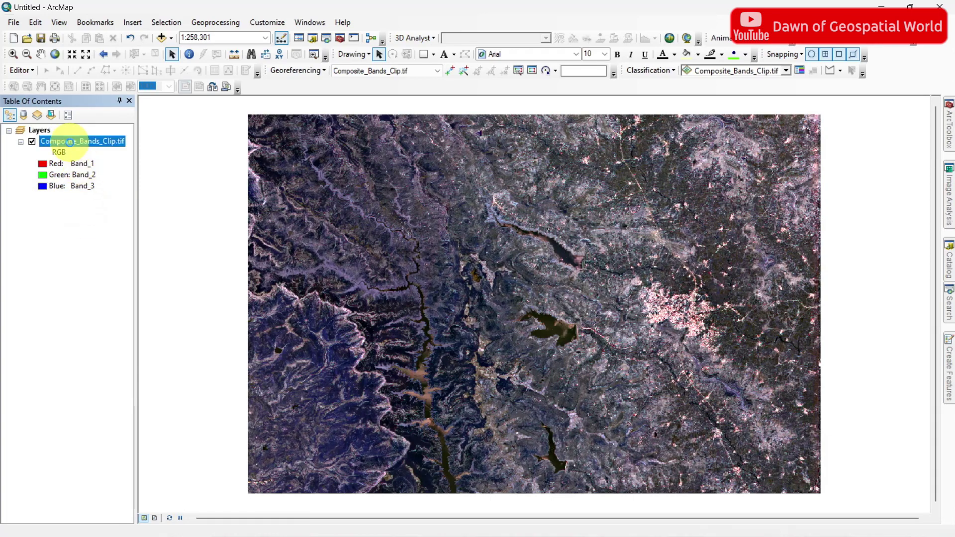
{"action": "double_click", "coordinate": [70, 142]}
{"action": "left_click", "coordinate": [605, 211]}
{"action": "left_click", "coordinate": [550, 260]}
{"action": "left_click", "coordinate": [605, 222]}
{"action": "left_click", "coordinate": [537, 257]}
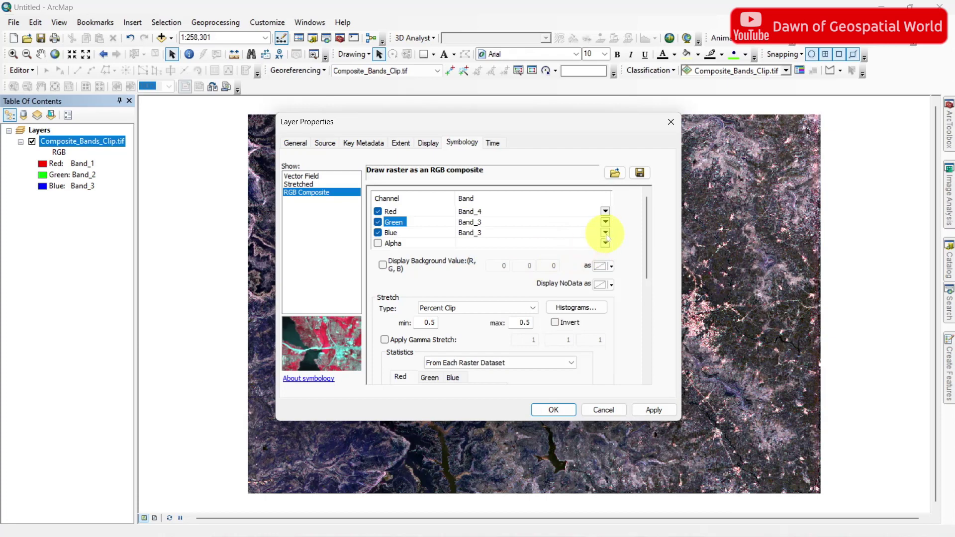
{"action": "left_click", "coordinate": [605, 232]}
{"action": "left_click", "coordinate": [569, 256]}
{"action": "left_click", "coordinate": [553, 409]}
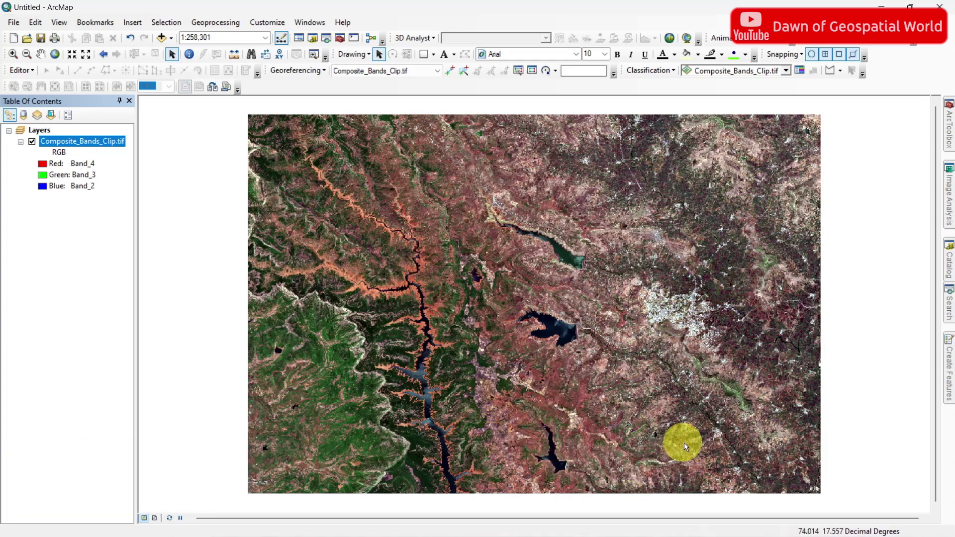
Set the RGB composite of Composite_Bands_Clip.tif to Band_8 for red, Band_4 for green and Band_3 for blue.
{"action": "right_click", "coordinate": [73, 142]}
{"action": "left_click", "coordinate": [148, 324]}
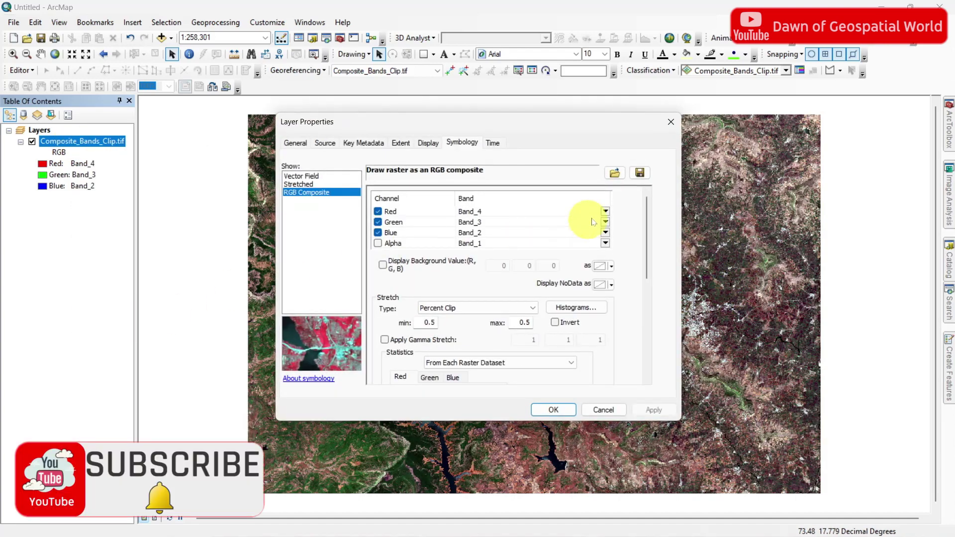
{"action": "left_click", "coordinate": [605, 211]}
{"action": "left_click", "coordinate": [550, 306]}
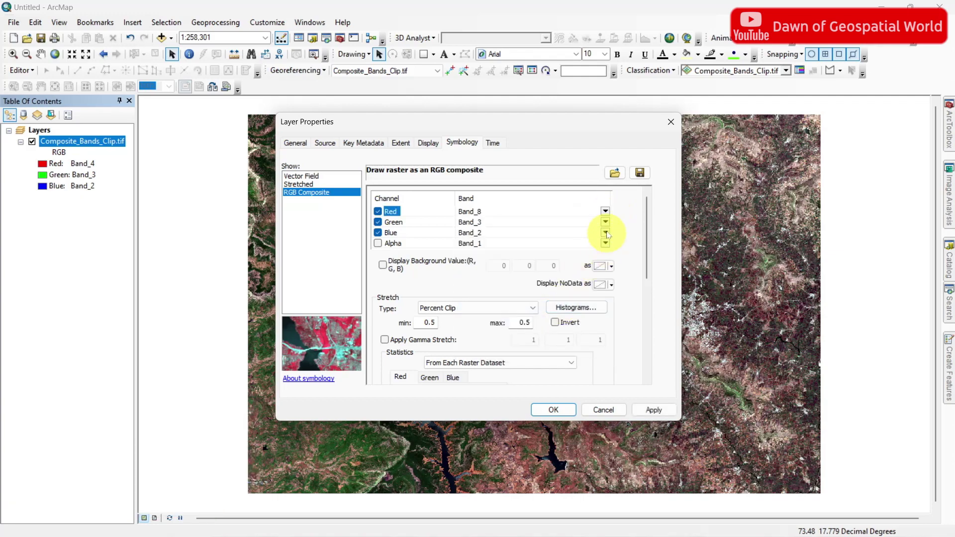
{"action": "left_click", "coordinate": [605, 222]}
{"action": "left_click", "coordinate": [564, 270]}
{"action": "left_click", "coordinate": [604, 232]}
{"action": "left_click", "coordinate": [554, 268]}
{"action": "left_click", "coordinate": [554, 411]}
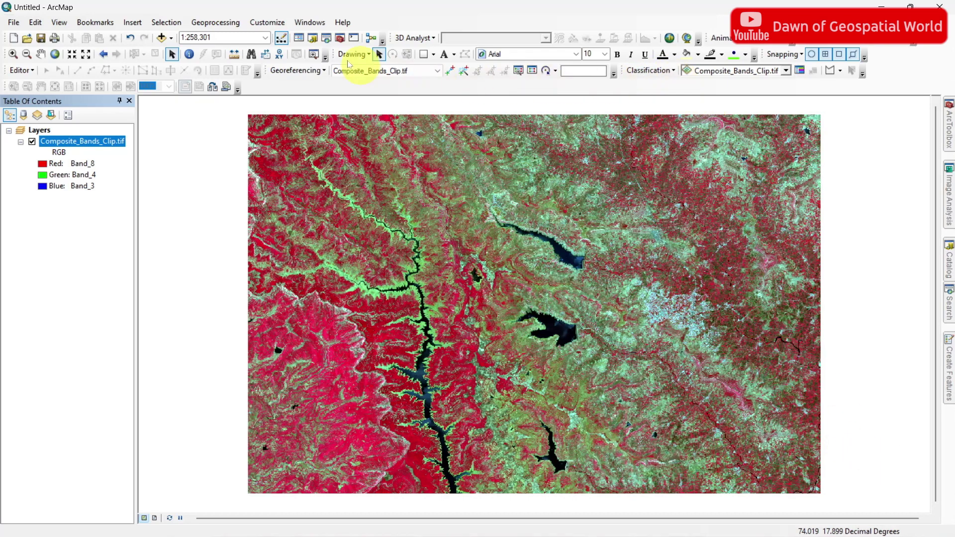
Check whether the Image Classification toolbar and the Spatial Analyst extension are enabled.
{"action": "left_click", "coordinate": [278, 26]}
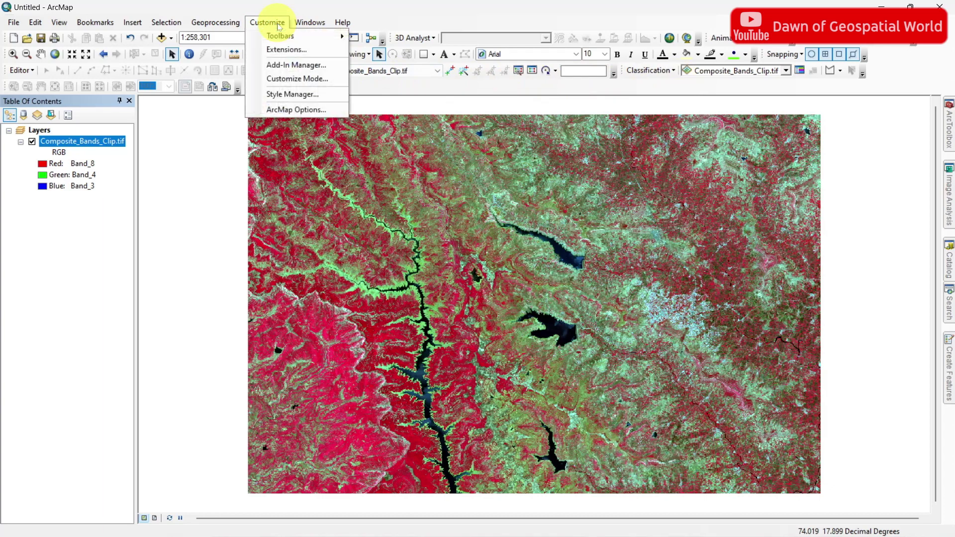
{"action": "mouse_move", "coordinate": [278, 35]}
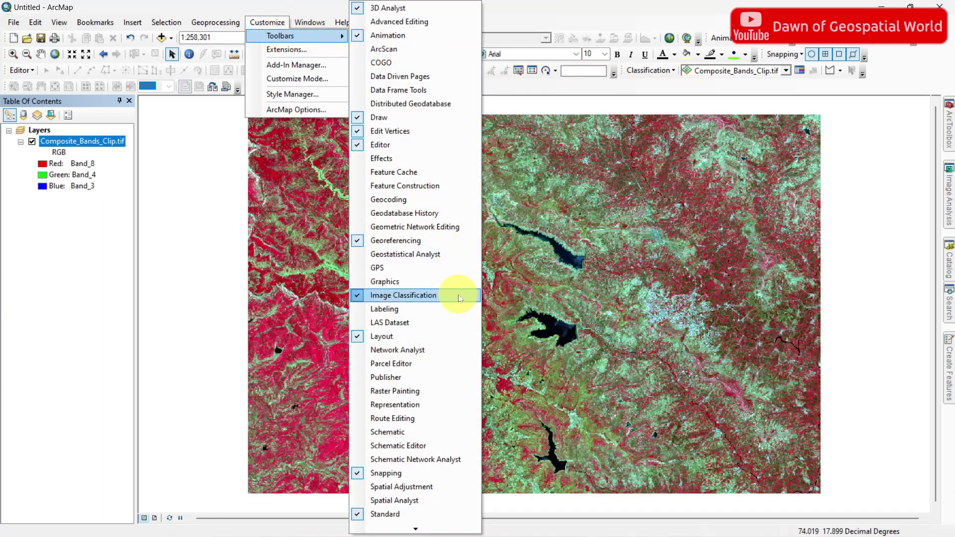
{"action": "left_click", "coordinate": [777, 71]}
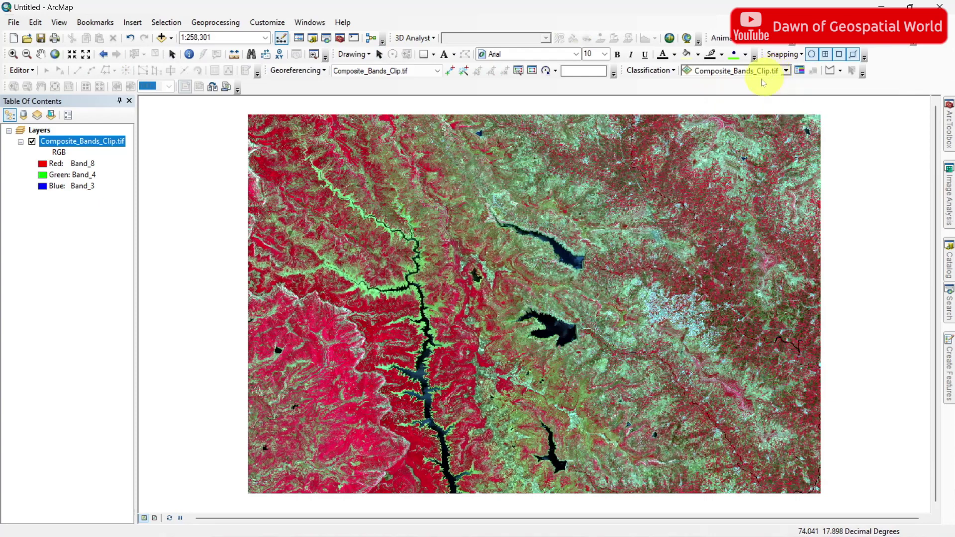
{"action": "left_click", "coordinate": [264, 23]}
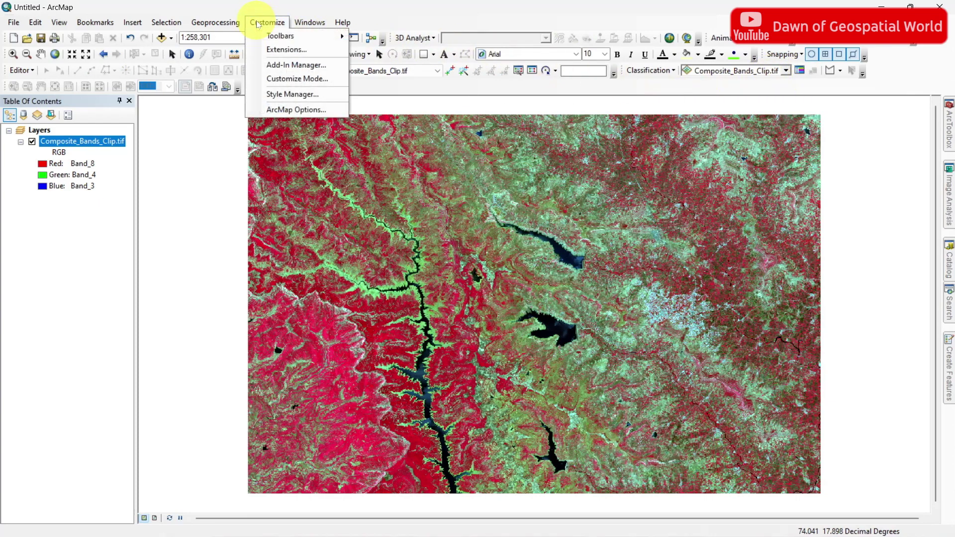
{"action": "left_click", "coordinate": [287, 50]}
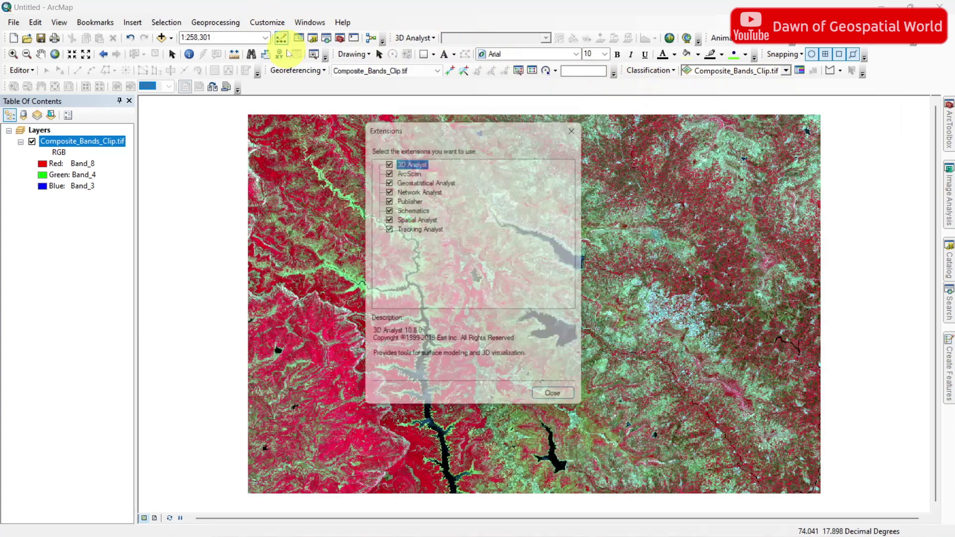
{"action": "left_click", "coordinate": [431, 221]}
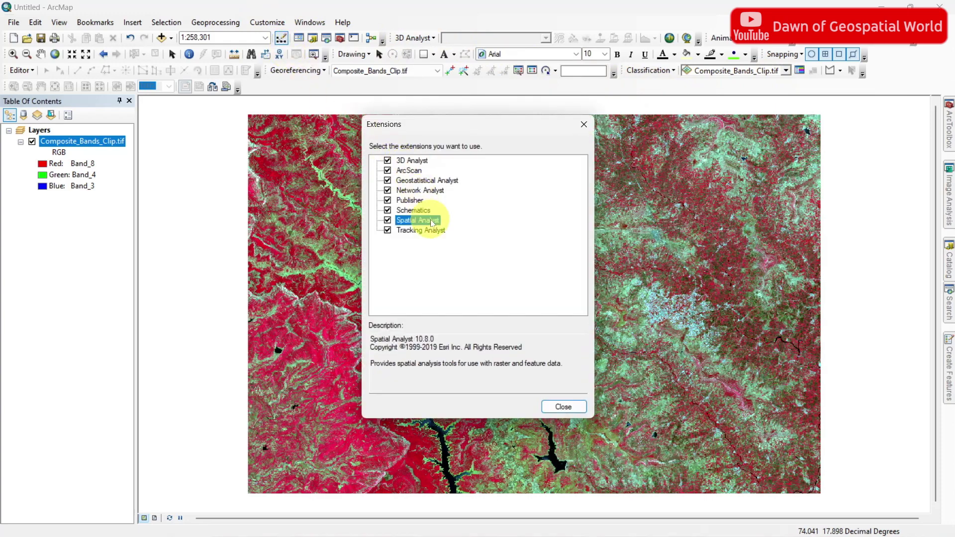
{"action": "left_click", "coordinate": [563, 407]}
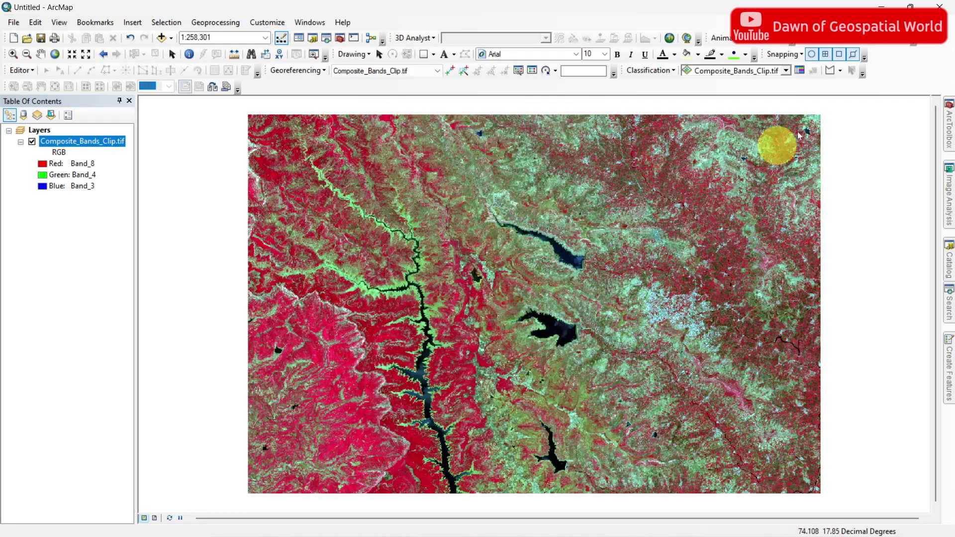
Run Iso Cluster Unsupervised Classification on Composite_Bands_Clip.tif with 5 classes, naming the output raster Unsupervised_Class_5.
{"action": "left_click", "coordinate": [785, 71]}
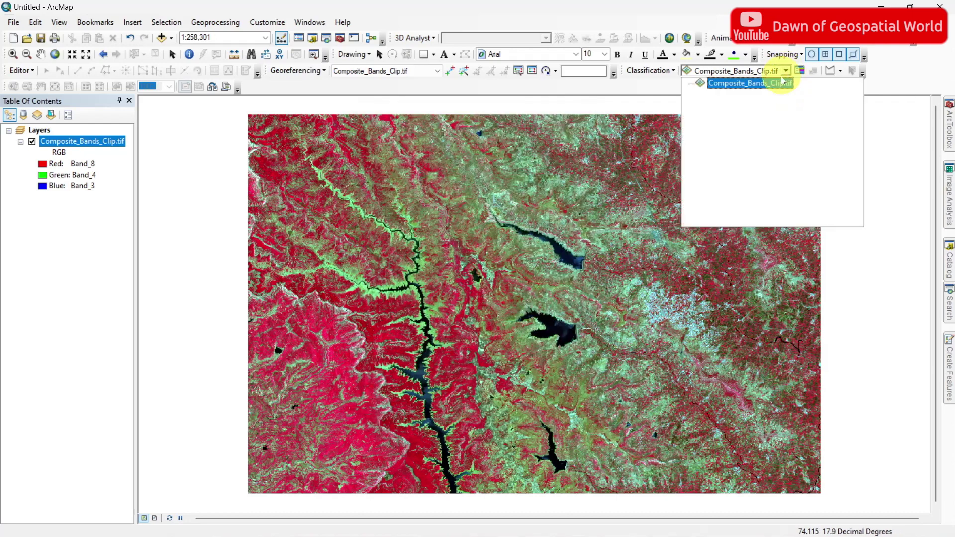
{"action": "left_click", "coordinate": [773, 88]}
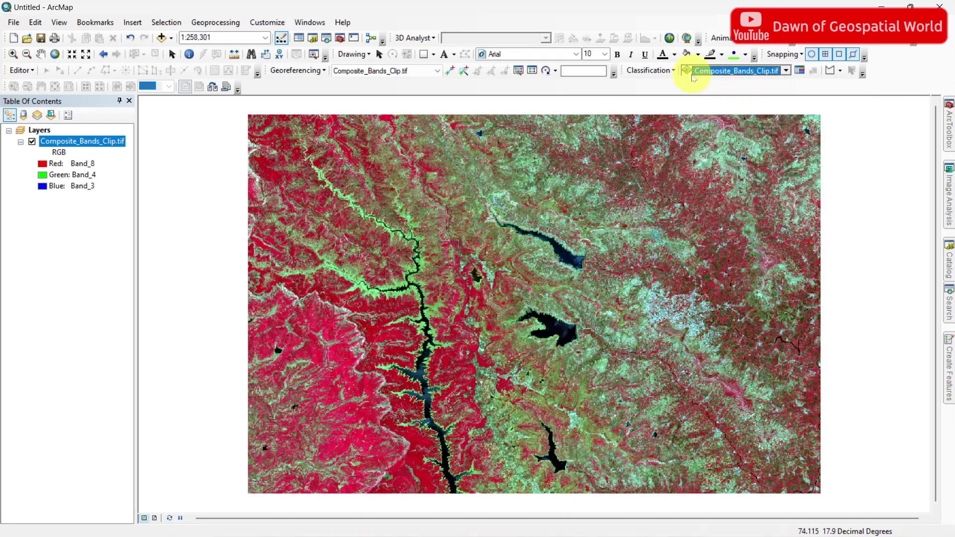
{"action": "left_click", "coordinate": [673, 73]}
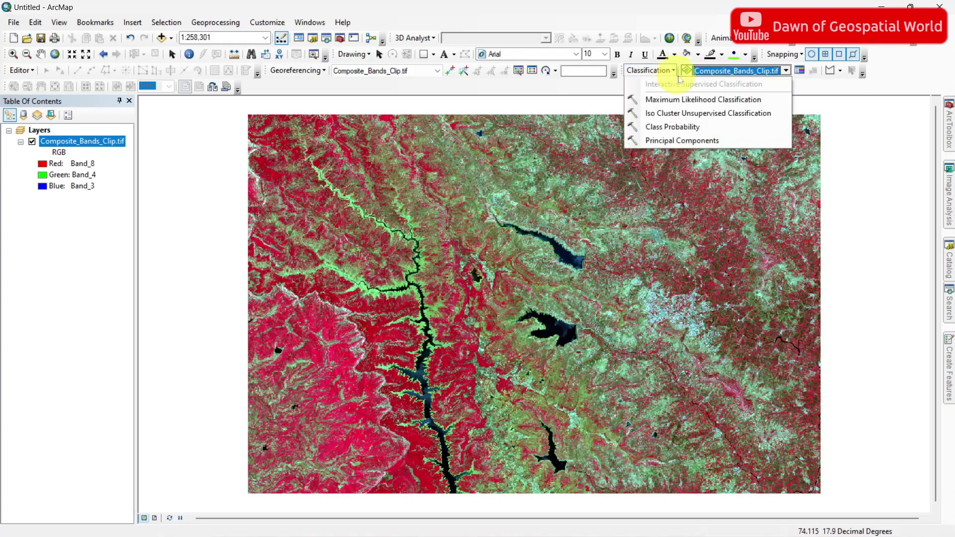
{"action": "left_click", "coordinate": [719, 115]}
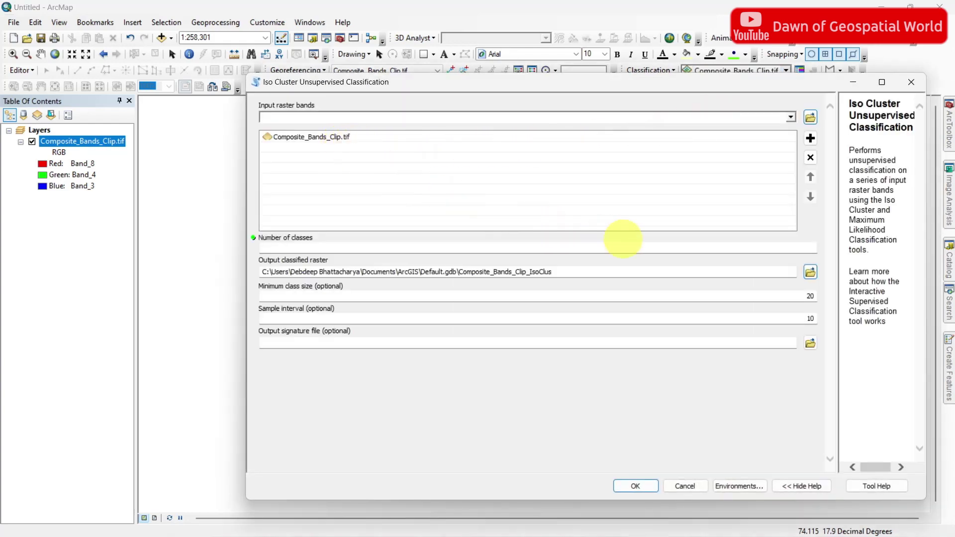
{"action": "left_click", "coordinate": [733, 244]}
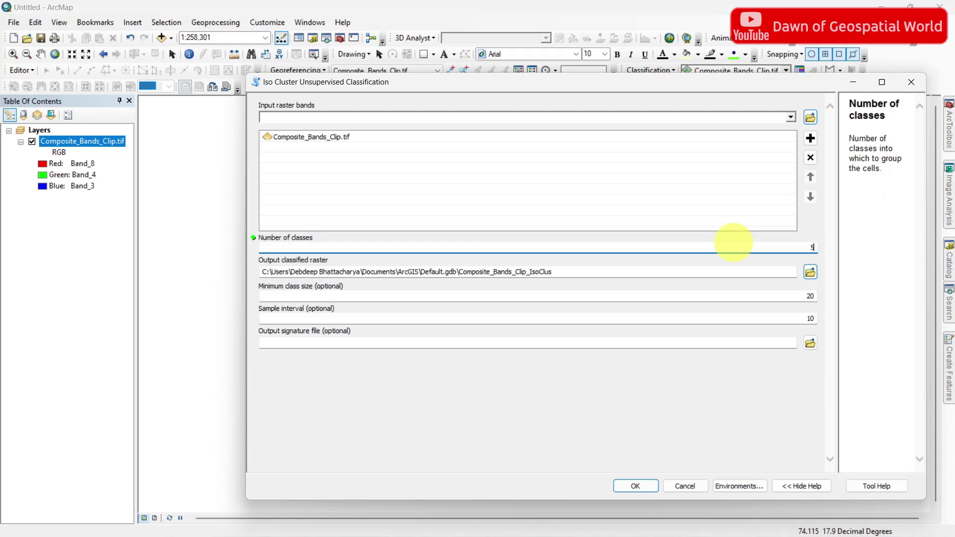
{"action": "left_click_drag", "start_coordinate": [556, 272], "coordinate": [466, 272]}
{"action": "key", "text": "BackSpace"}
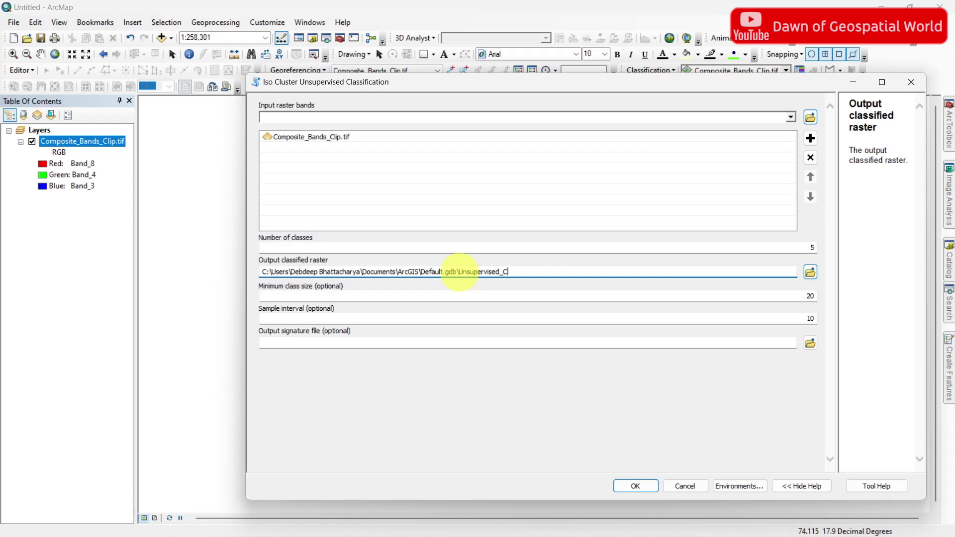
{"action": "left_click", "coordinate": [574, 457]}
{"action": "left_click", "coordinate": [624, 491]}
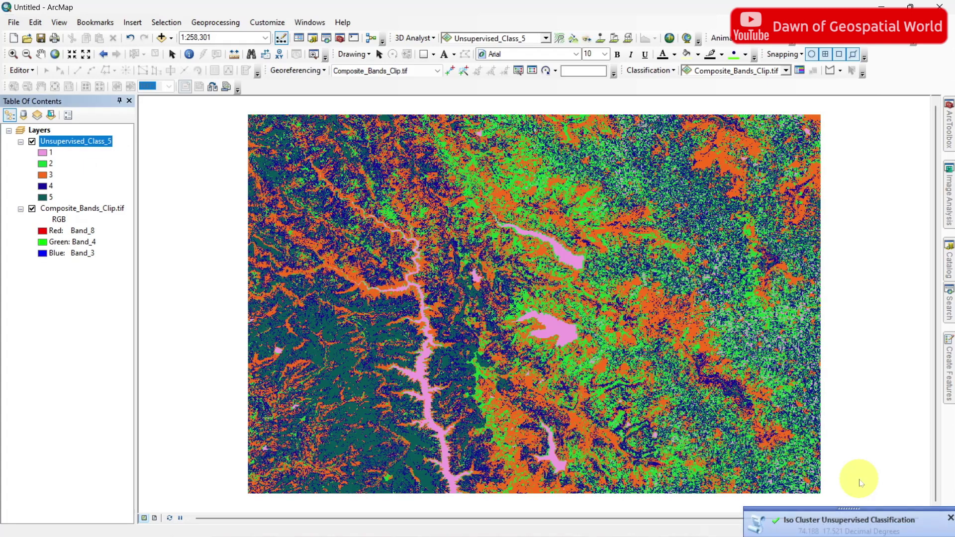
{"action": "left_click", "coordinate": [950, 518]}
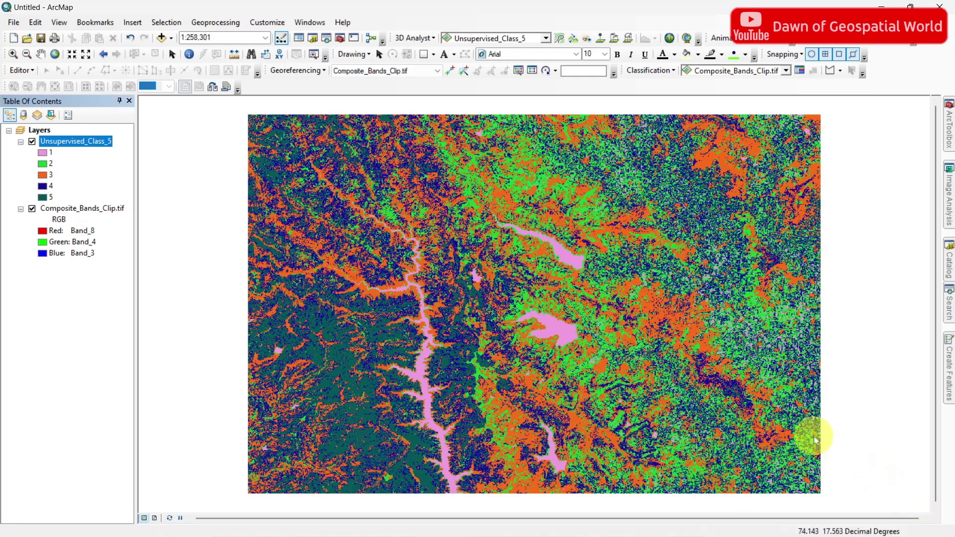
Compare the Unsupervised_Class_5 classes with the false-colour image beneath by repeatedly hiding and showing the classified layer.
{"action": "left_click", "coordinate": [32, 142]}
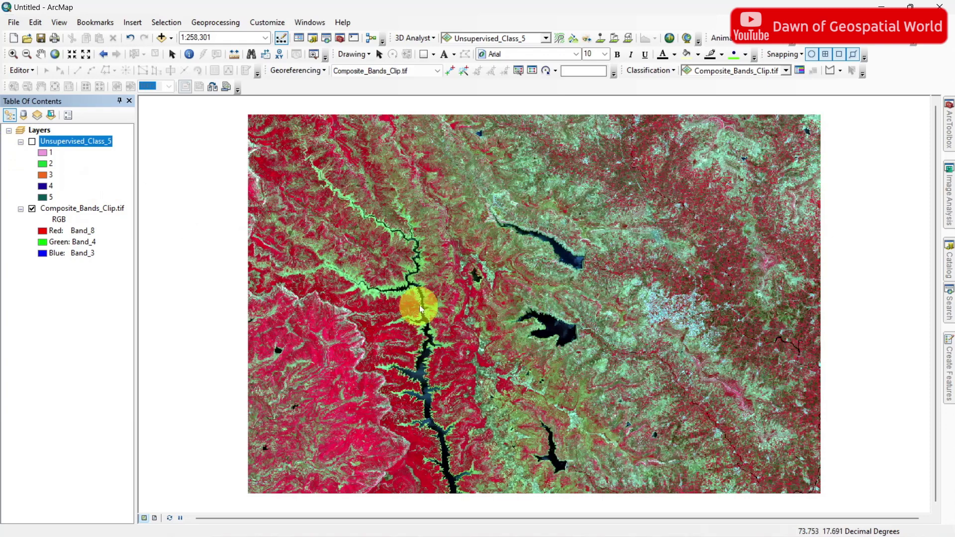
{"action": "left_click", "coordinate": [32, 141]}
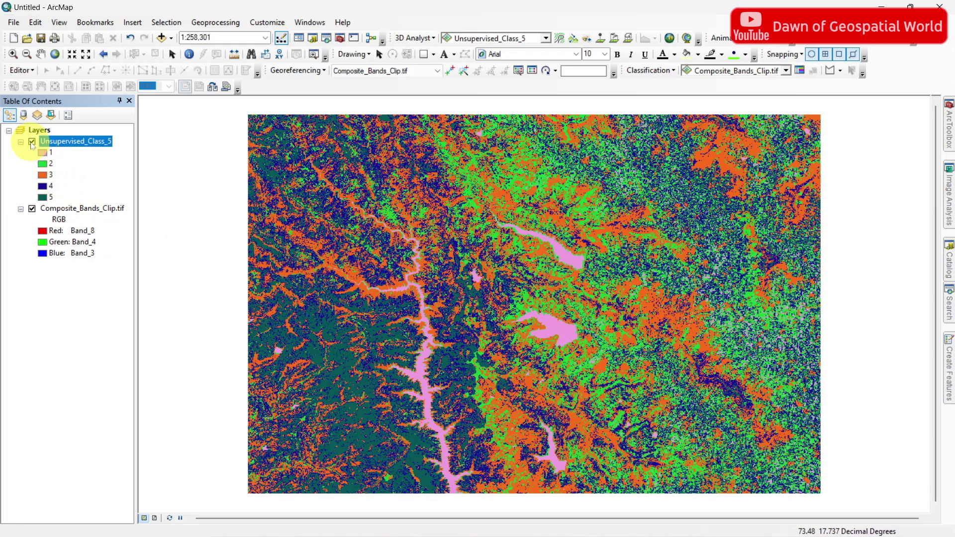
{"action": "left_click", "coordinate": [33, 142]}
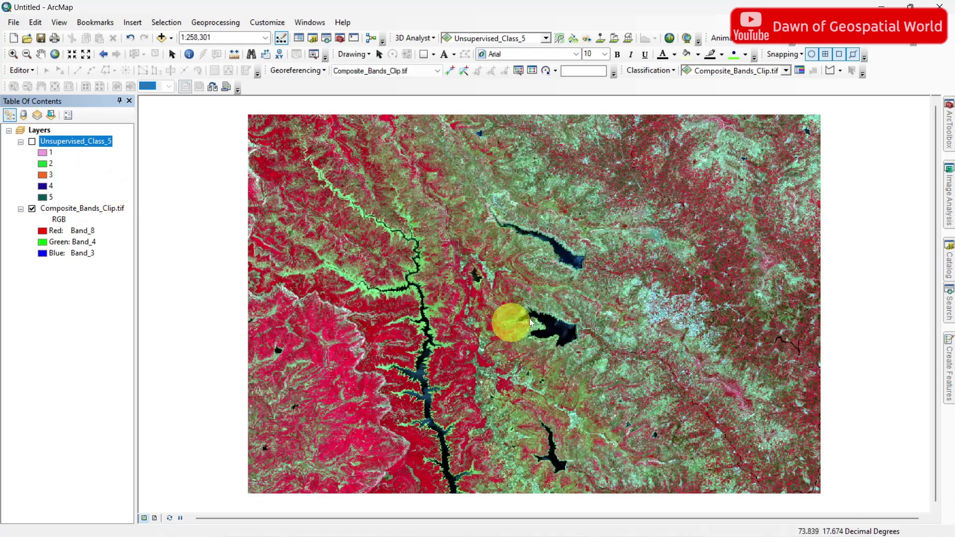
{"action": "left_click", "coordinate": [32, 142]}
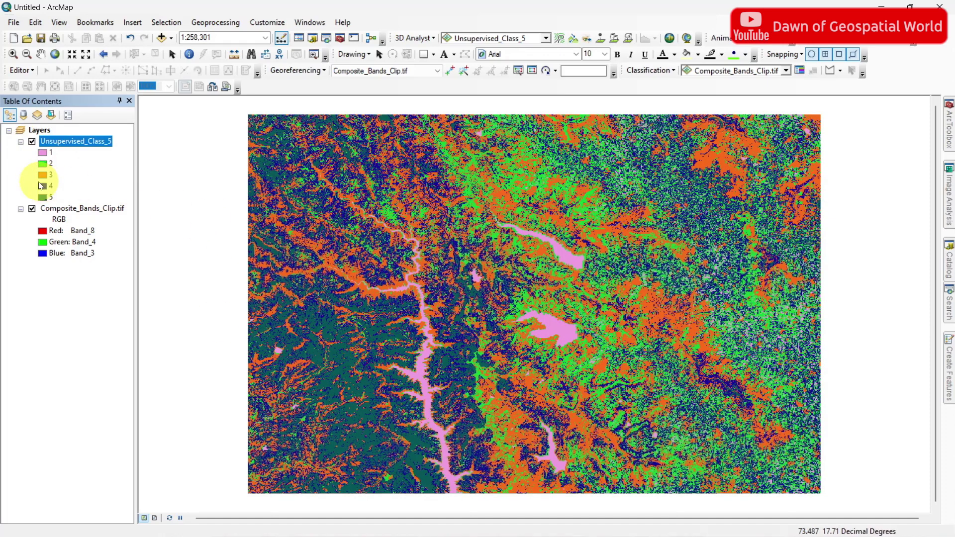
{"action": "left_click", "coordinate": [33, 142]}
{"action": "left_click", "coordinate": [32, 142]}
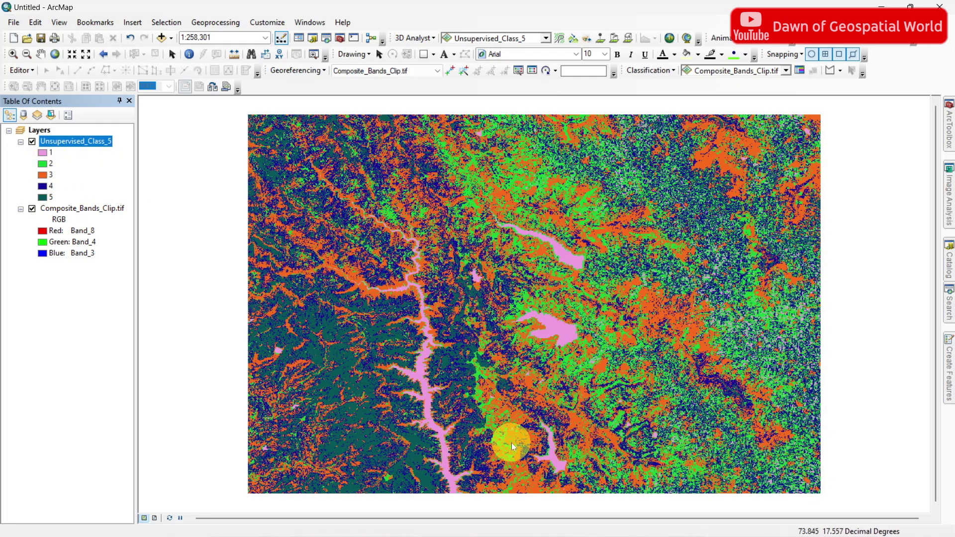
{"action": "left_click", "coordinate": [32, 141]}
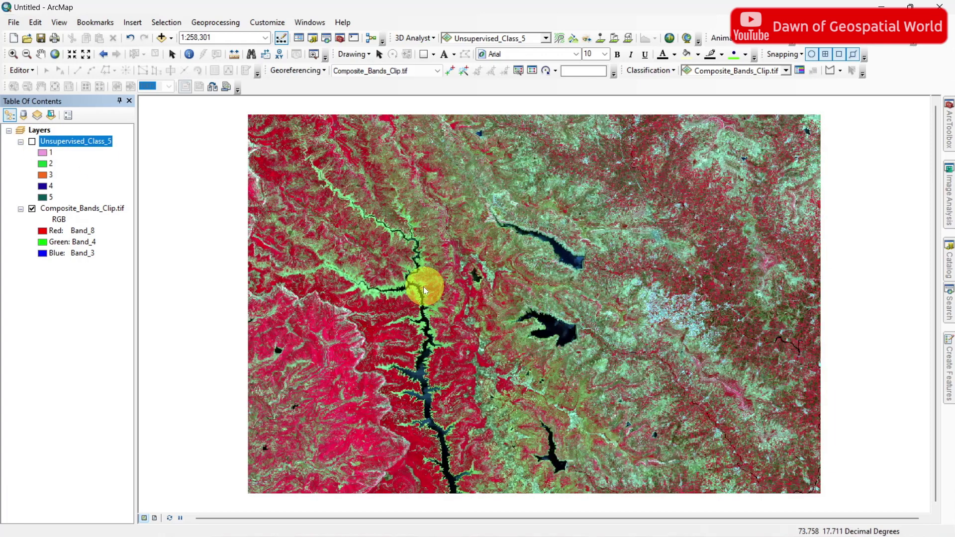
{"action": "left_click", "coordinate": [34, 142]}
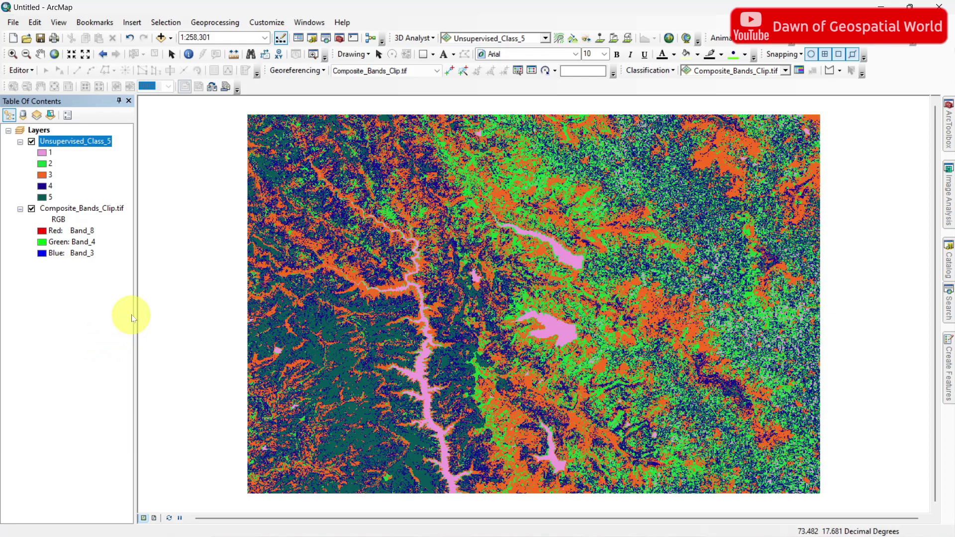
Run Iso Cluster Unsupervised Classification on Composite_Bands_Clip.tif with 10 classes, naming the output raster Unsupervised_Class_10.
{"action": "left_click", "coordinate": [785, 73]}
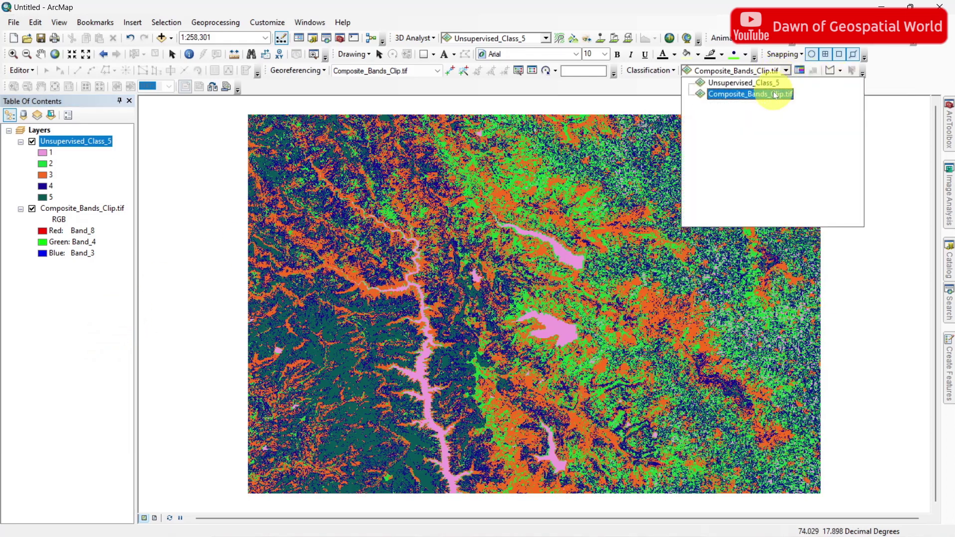
{"action": "left_click", "coordinate": [776, 94]}
{"action": "left_click", "coordinate": [649, 70]}
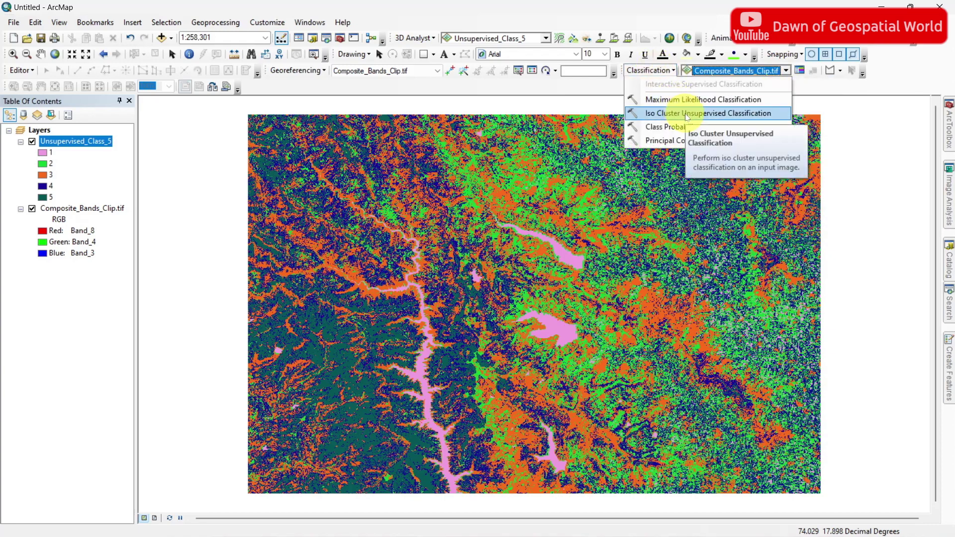
{"action": "left_click", "coordinate": [684, 113]}
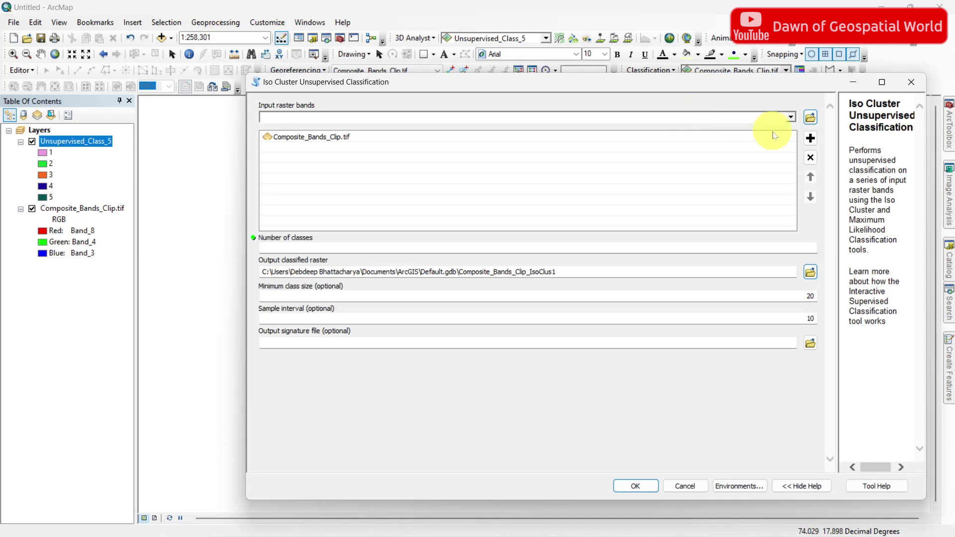
{"action": "left_click", "coordinate": [806, 248]}
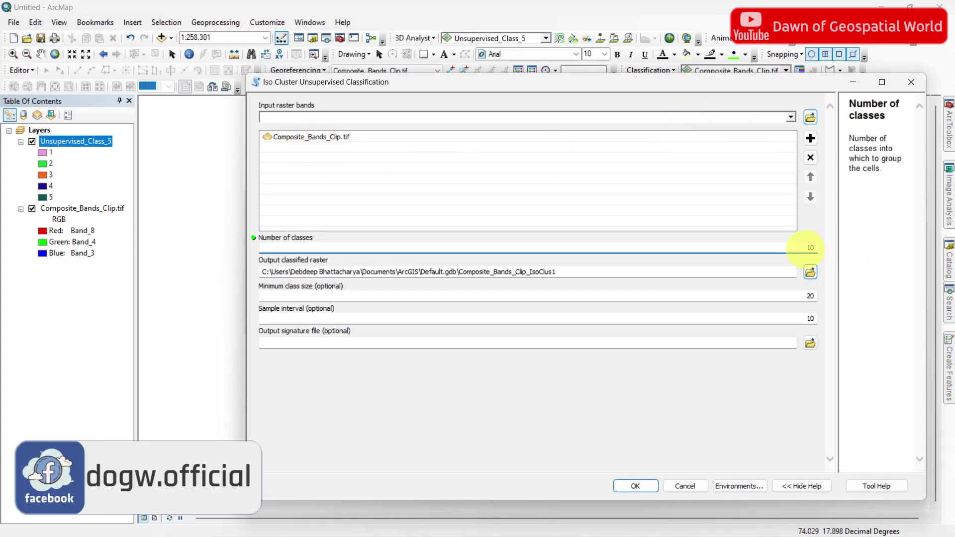
{"action": "left_click_drag", "start_coordinate": [556, 271], "coordinate": [458, 272]}
{"action": "type", "text": "U"}
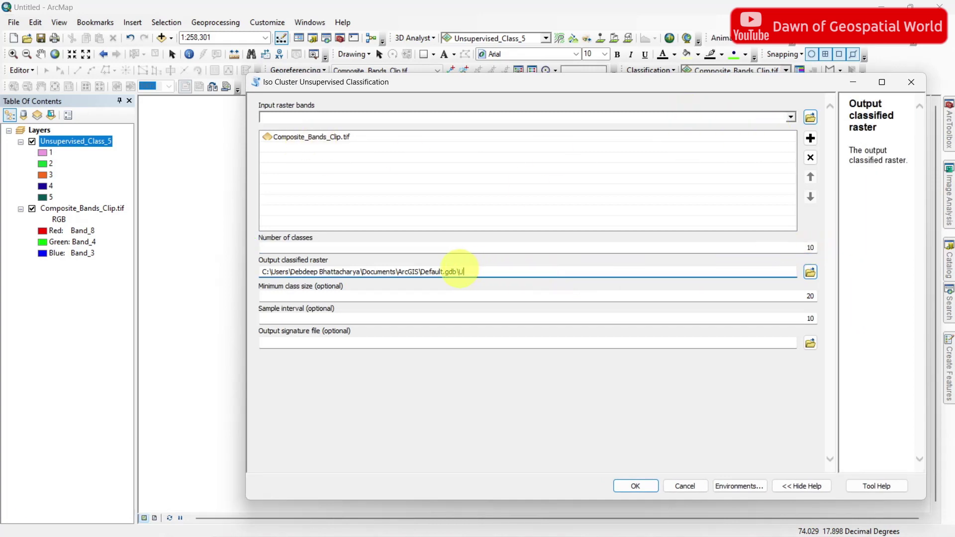
{"action": "type", "text": "nsupervised_Cl"}
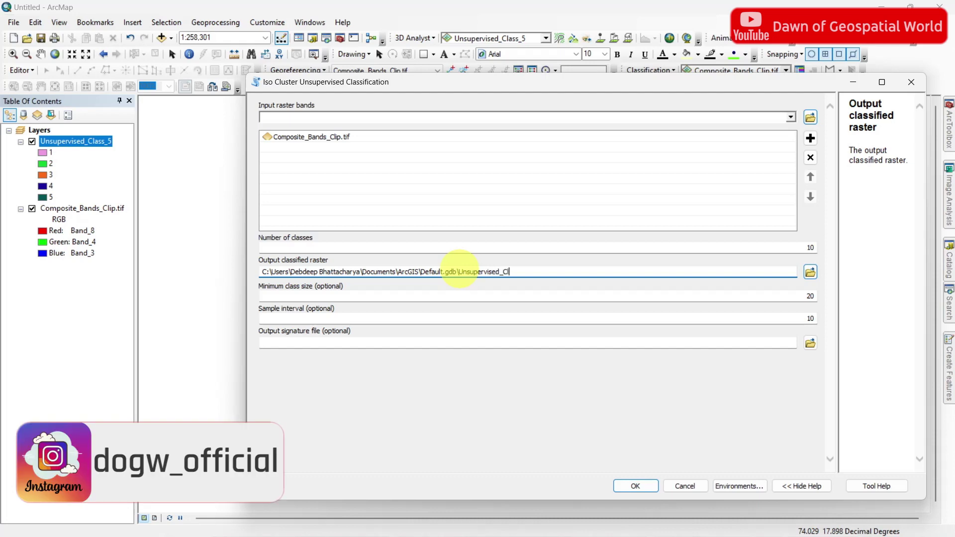
{"action": "left_click", "coordinate": [599, 433]}
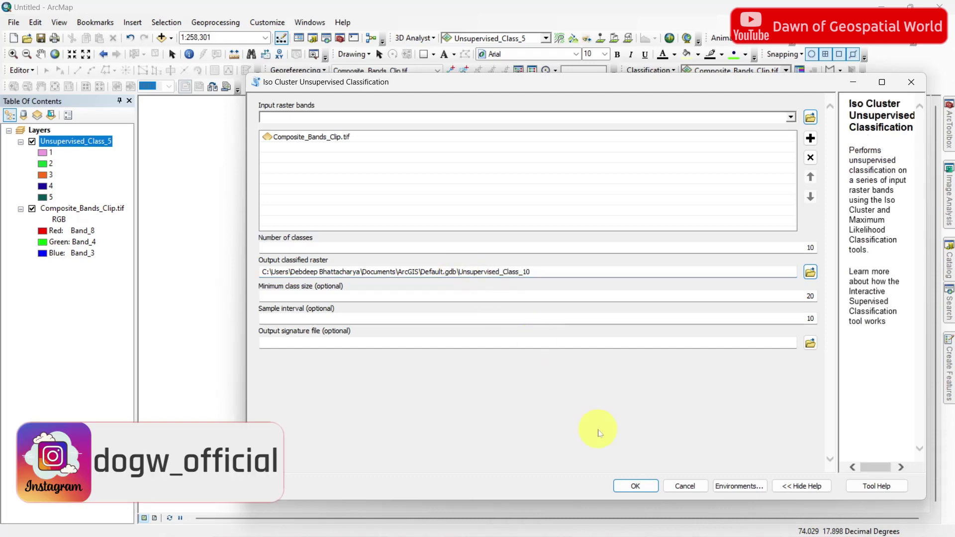
{"action": "left_click", "coordinate": [647, 491]}
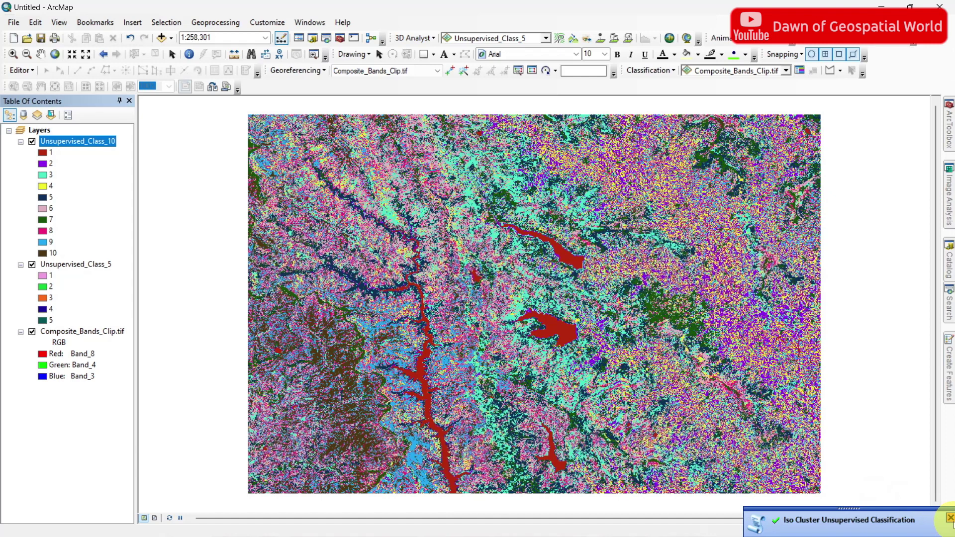
{"action": "left_click", "coordinate": [950, 518]}
Hide and collapse the Unsupervised_Class_5 layer, and compare Unsupervised_Class_10 with the false-colour image beneath.
{"action": "left_click", "coordinate": [32, 264]}
{"action": "left_click", "coordinate": [20, 264]}
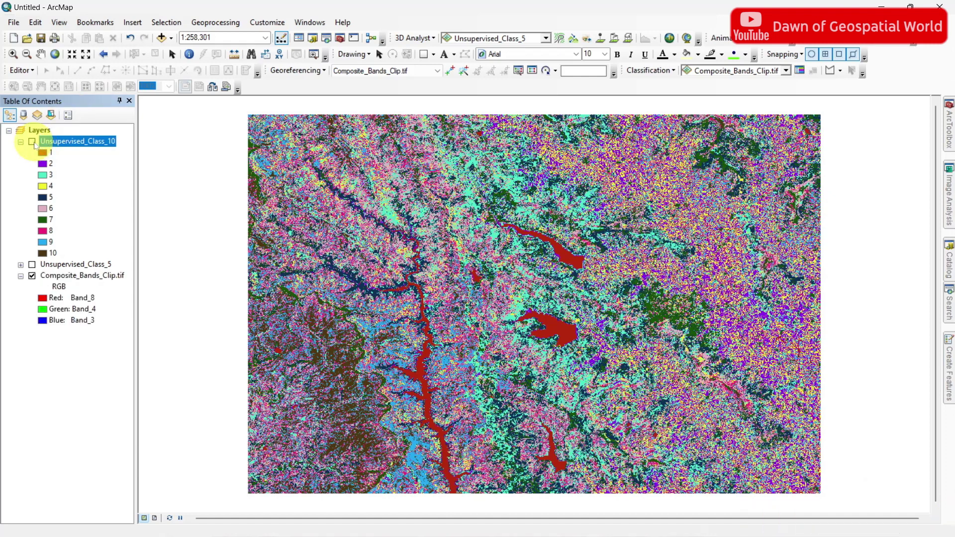
{"action": "left_click", "coordinate": [32, 142]}
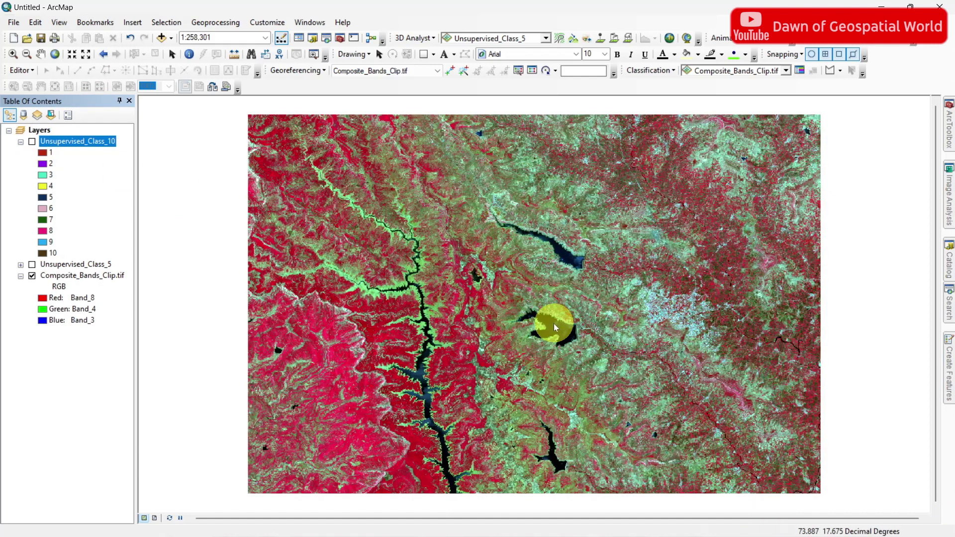
{"action": "left_click", "coordinate": [31, 142]}
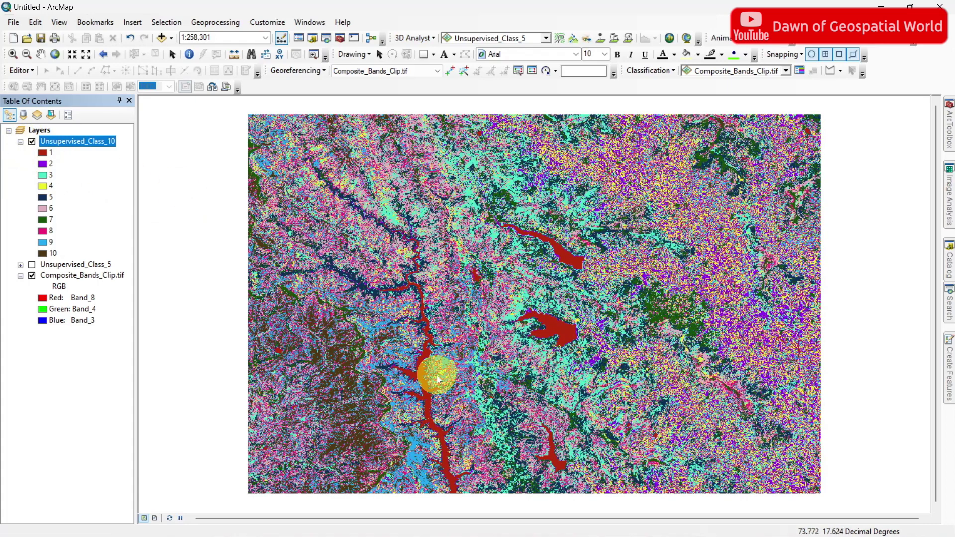
Change the symbol colour of class 1 in Unsupervised_Class_10 to light blue.
{"action": "double_click", "coordinate": [43, 155]}
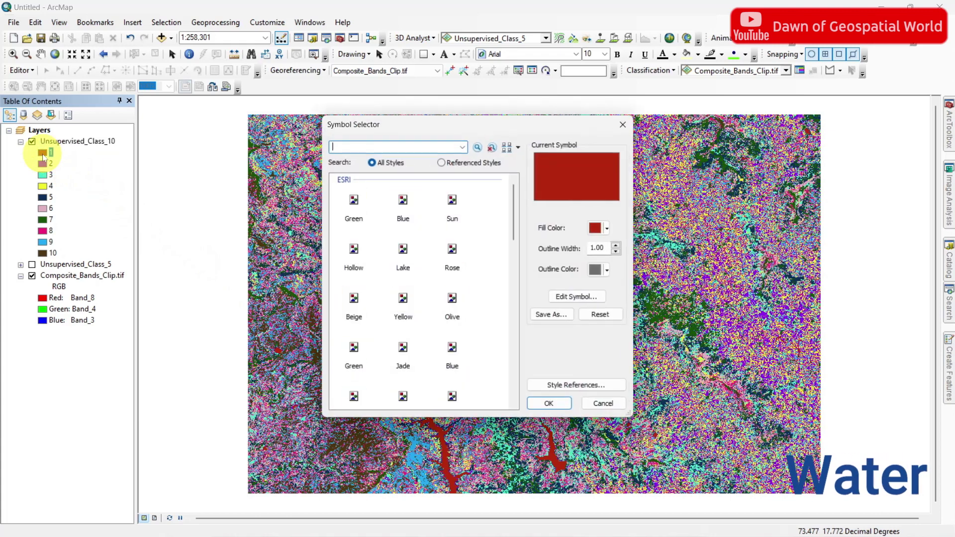
{"action": "left_click", "coordinate": [403, 205]}
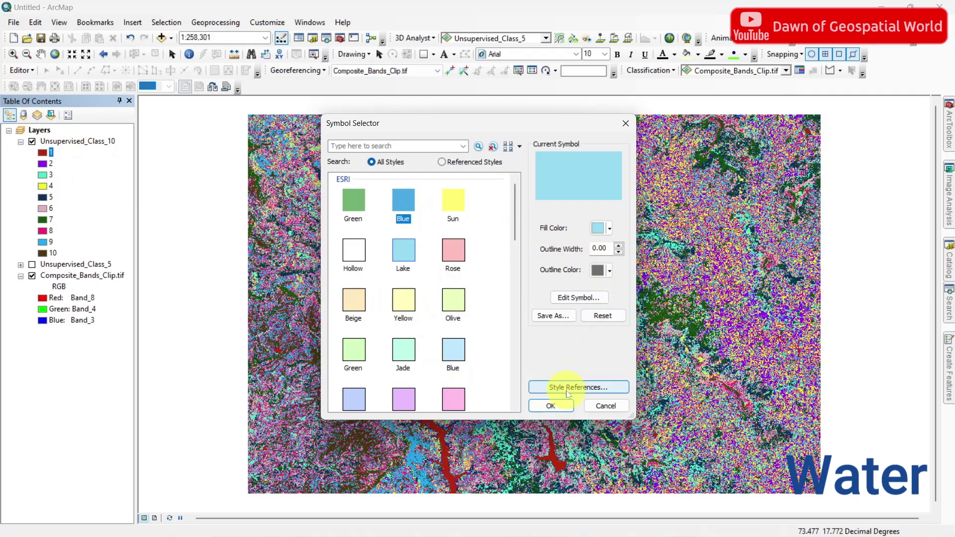
{"action": "left_click", "coordinate": [552, 406]}
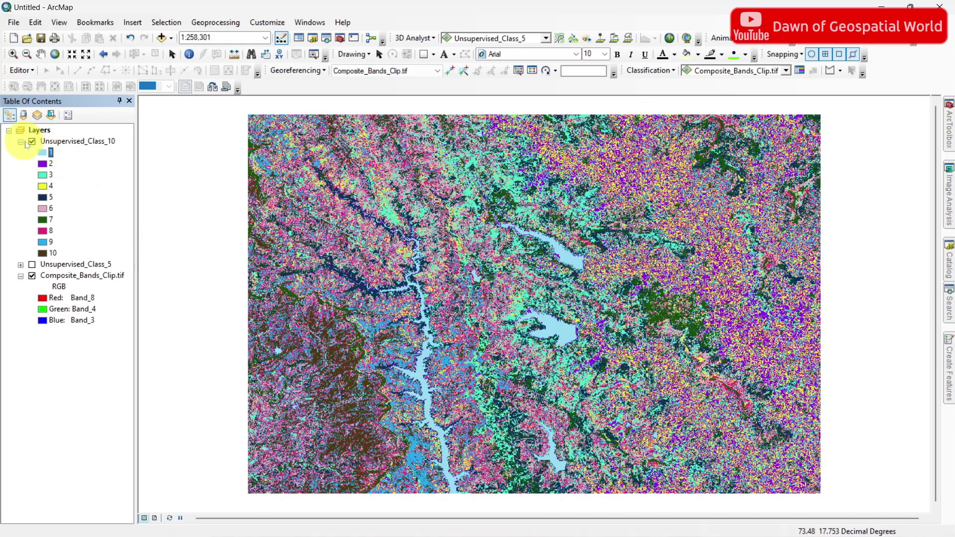
Check Unsupervised_Class_10 against the false-colour image, and set the fill colour of class 5 to light beige.
{"action": "left_click", "coordinate": [32, 142]}
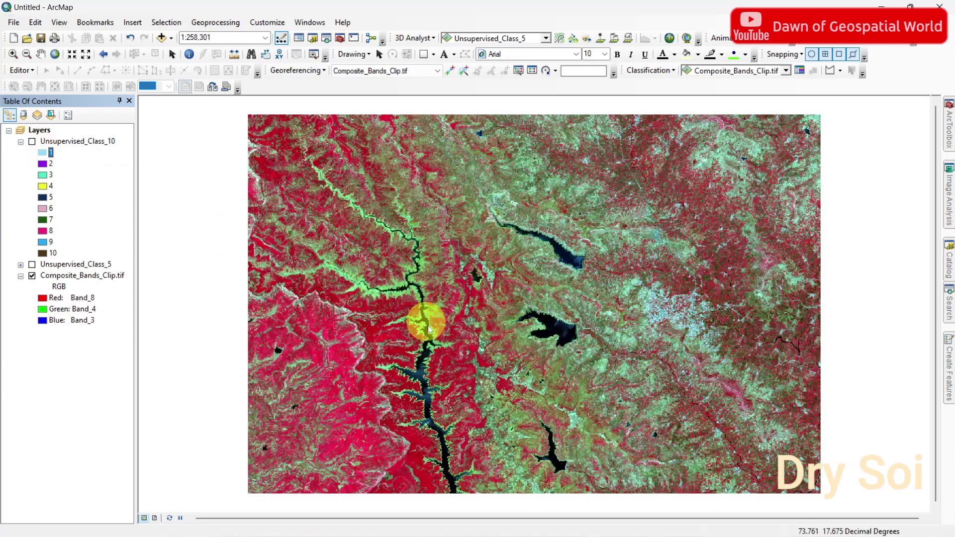
{"action": "left_click", "coordinate": [32, 141]}
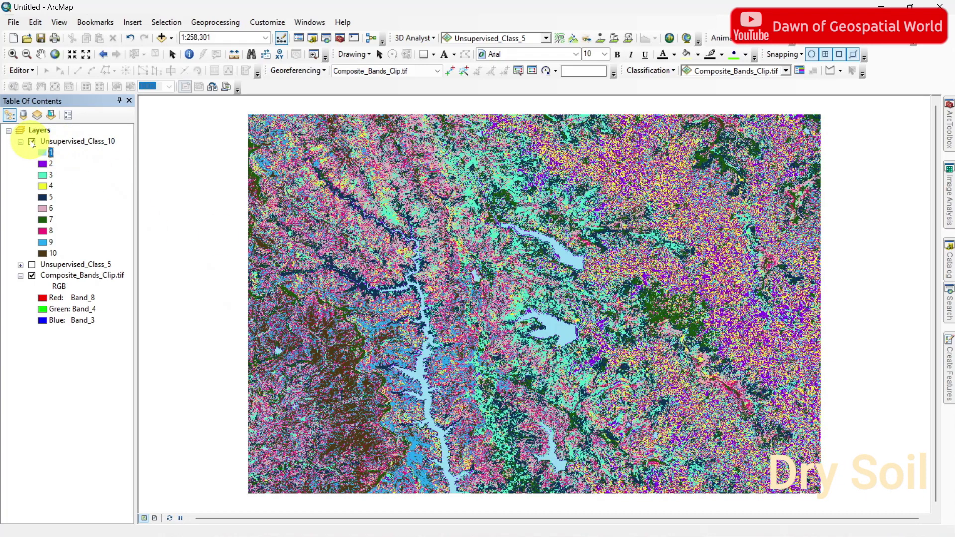
{"action": "double_click", "coordinate": [43, 196]}
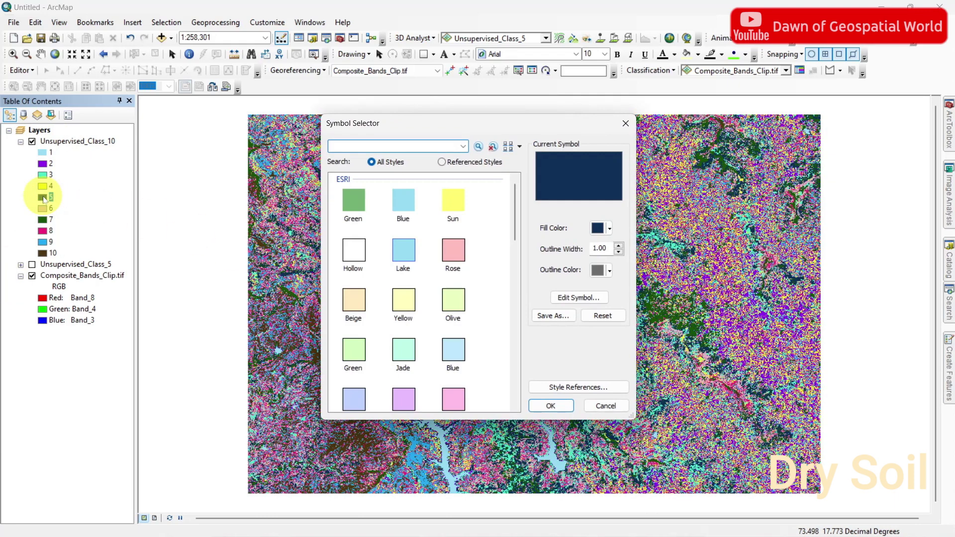
{"action": "left_click", "coordinate": [607, 229]}
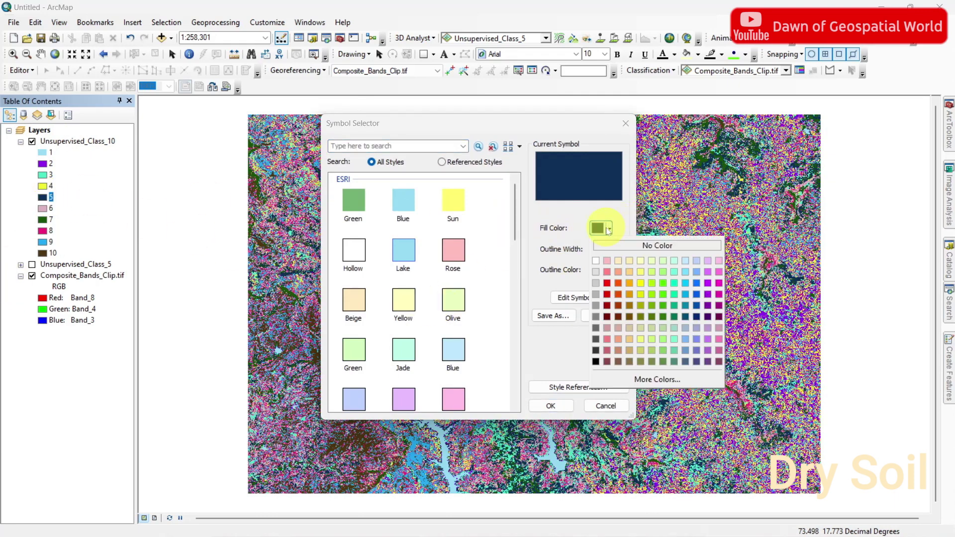
{"action": "left_click", "coordinate": [618, 261]}
{"action": "left_click", "coordinate": [559, 406]}
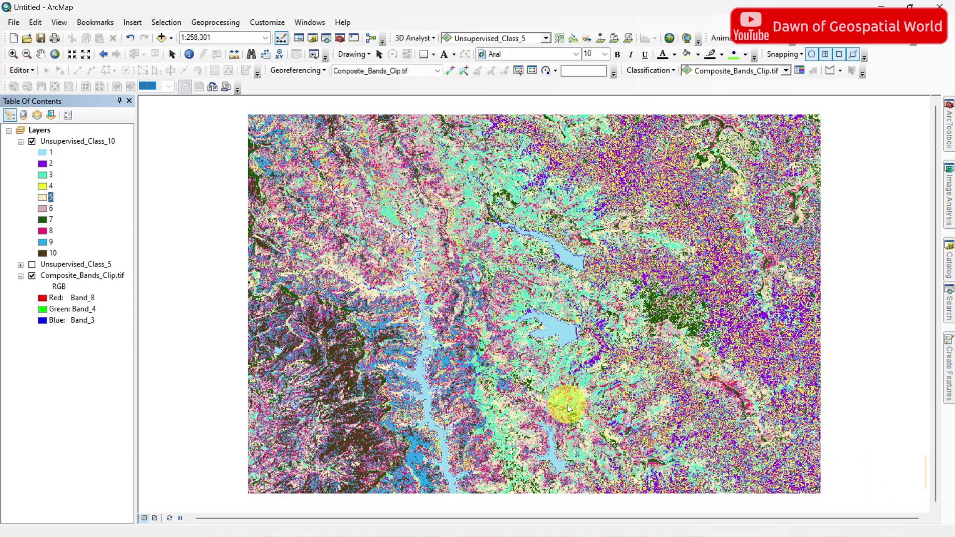
{"action": "double_click", "coordinate": [44, 254]}
{"action": "left_click", "coordinate": [611, 229]}
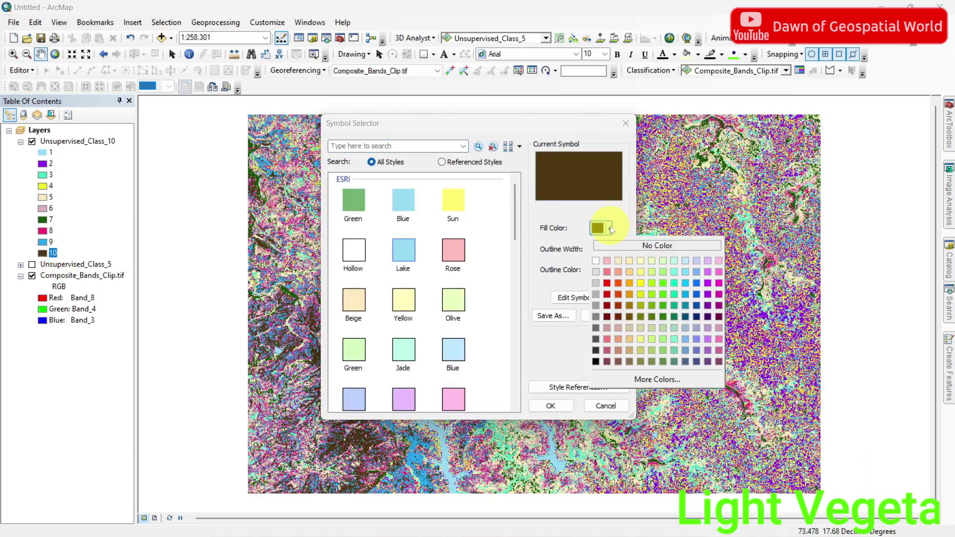
{"action": "left_click", "coordinate": [627, 128]}
{"action": "left_click", "coordinate": [628, 131]}
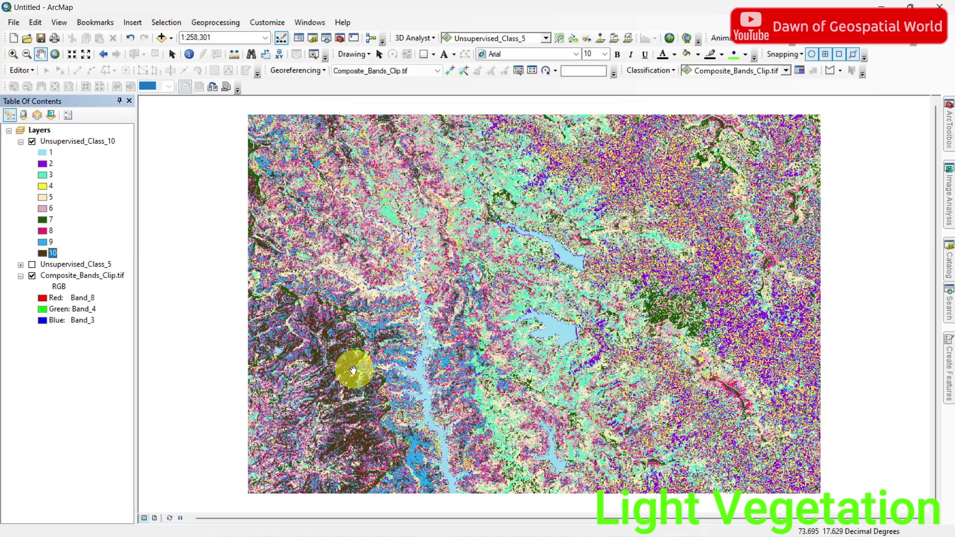
Compare Unsupervised_Class_10 with the false-colour image, and set the fill colour of class 10 to bright green.
{"action": "left_click", "coordinate": [32, 142]}
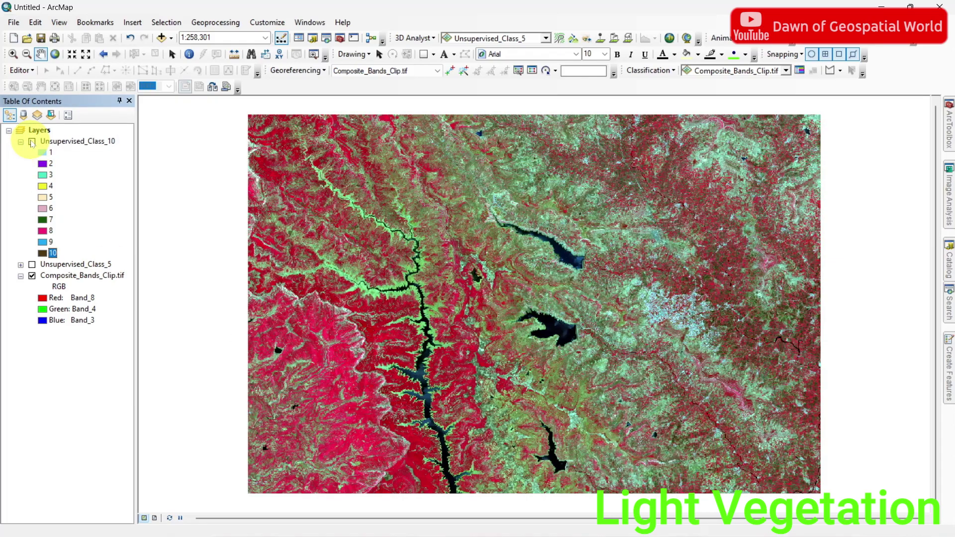
{"action": "left_click", "coordinate": [32, 142]}
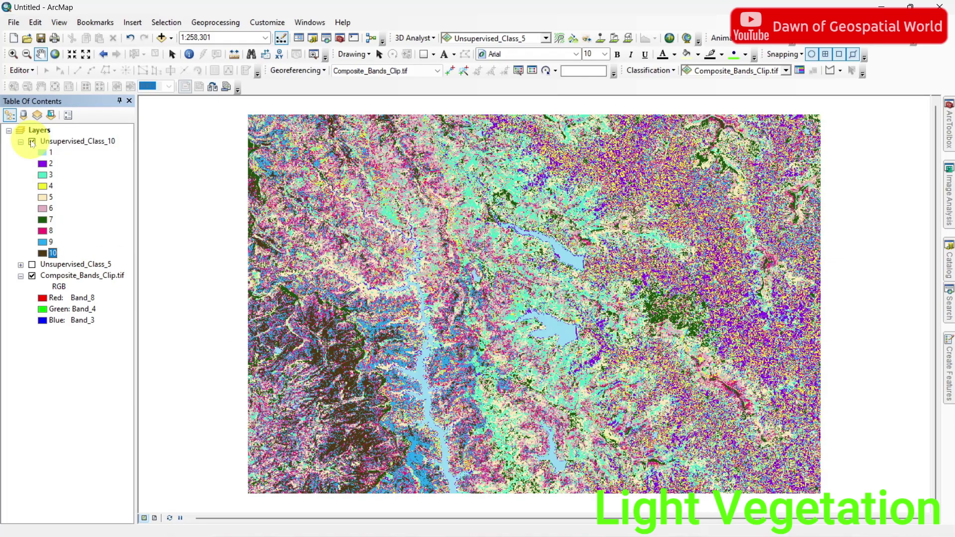
{"action": "double_click", "coordinate": [43, 253]}
{"action": "left_click", "coordinate": [602, 229]}
{"action": "left_click", "coordinate": [665, 285]}
{"action": "left_click", "coordinate": [556, 405]}
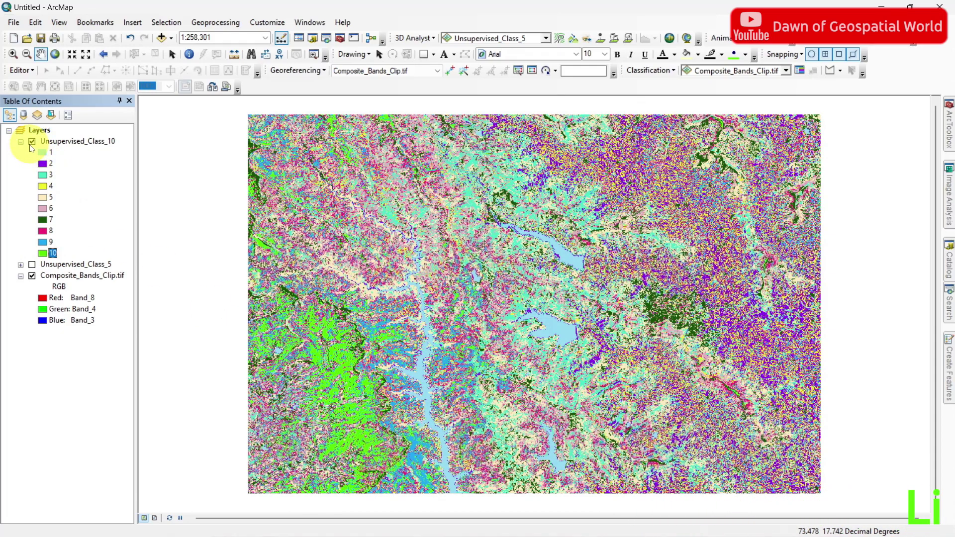
Check the classification against the image beneath, and set the fill colour of class 9 to a darker green.
{"action": "left_click", "coordinate": [32, 142]}
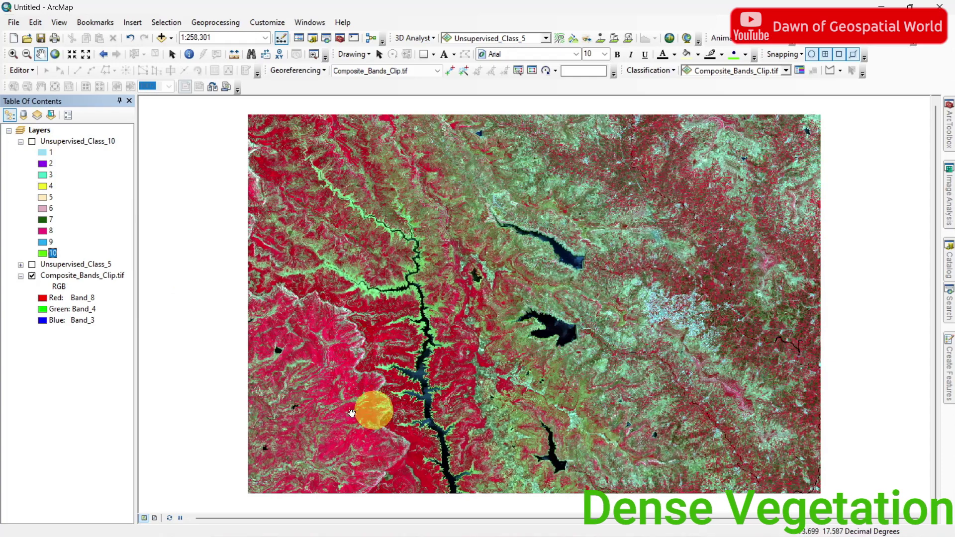
{"action": "left_click", "coordinate": [31, 141]}
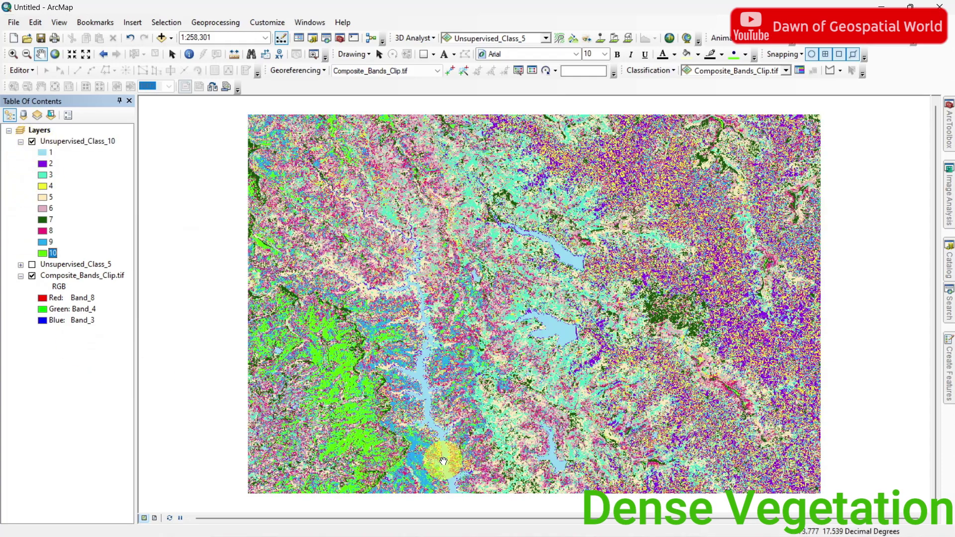
{"action": "double_click", "coordinate": [45, 242]}
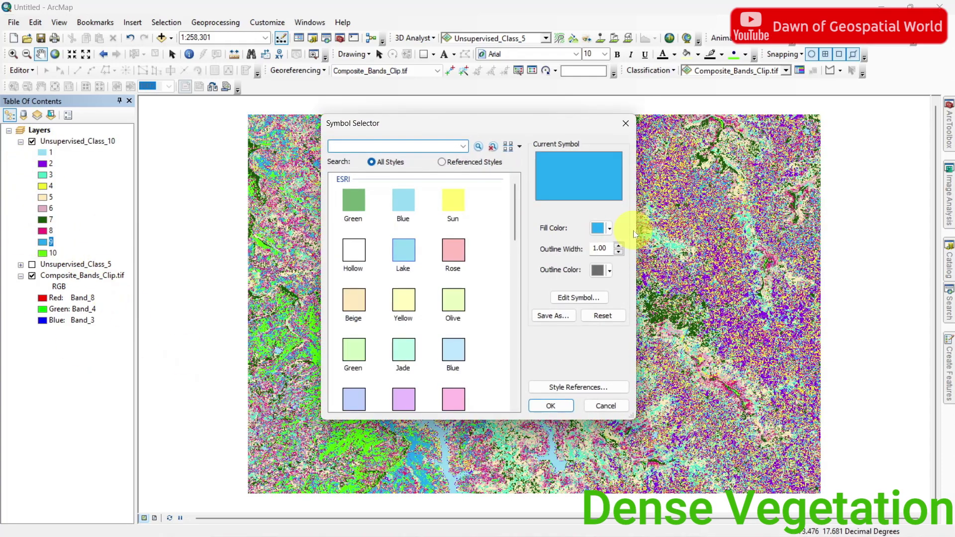
{"action": "left_click", "coordinate": [609, 228]}
{"action": "left_click", "coordinate": [664, 304]}
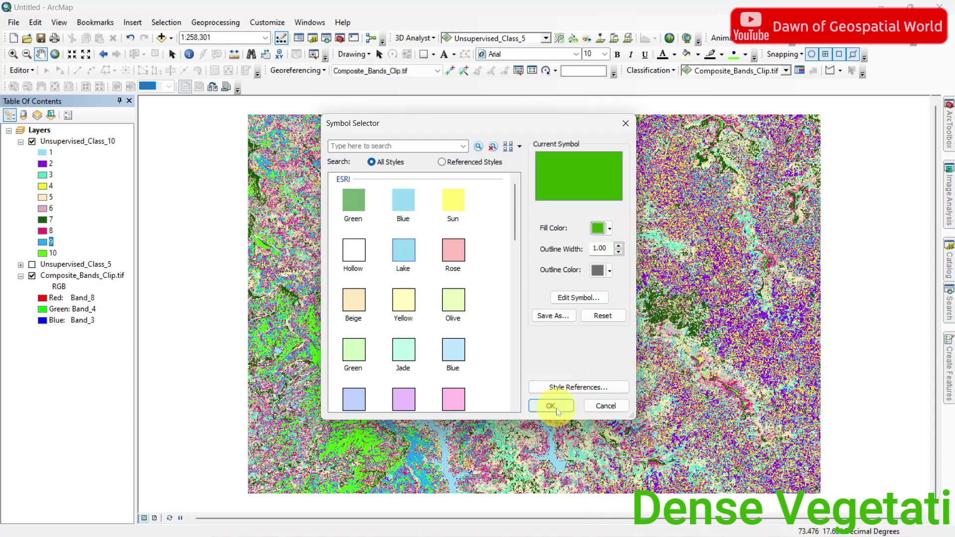
{"action": "left_click", "coordinate": [550, 406]}
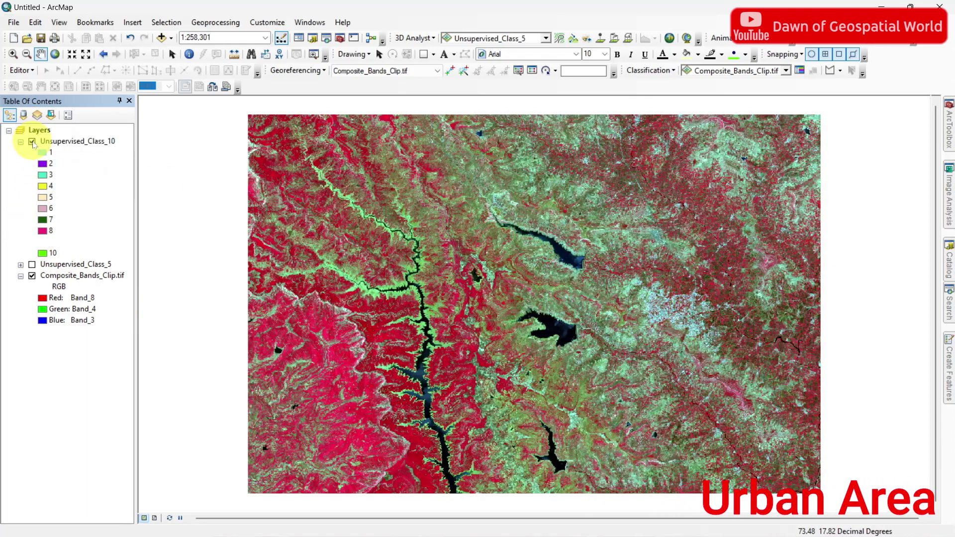
Set the fill colour of class 7 in Unsupervised_Class_10 to red and compare it with the false-colour image up close.
{"action": "left_click", "coordinate": [32, 142]}
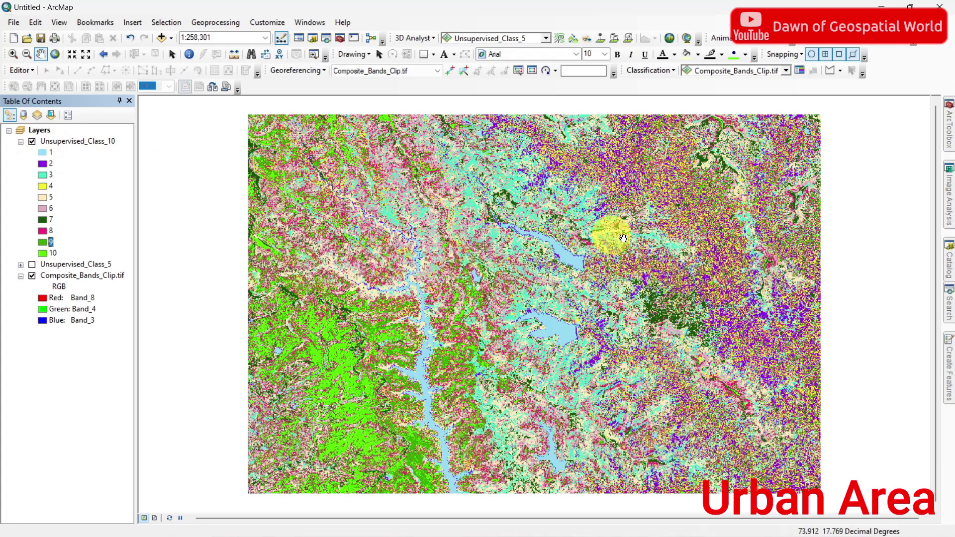
{"action": "double_click", "coordinate": [41, 220]}
{"action": "left_click", "coordinate": [610, 229]}
{"action": "left_click", "coordinate": [609, 278]}
{"action": "left_click", "coordinate": [551, 405]}
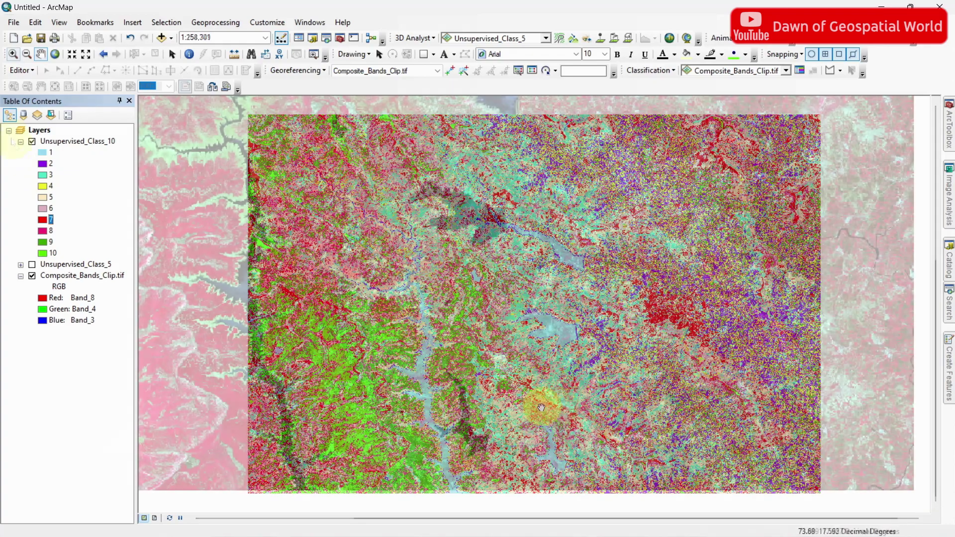
{"action": "left_click", "coordinate": [31, 141]}
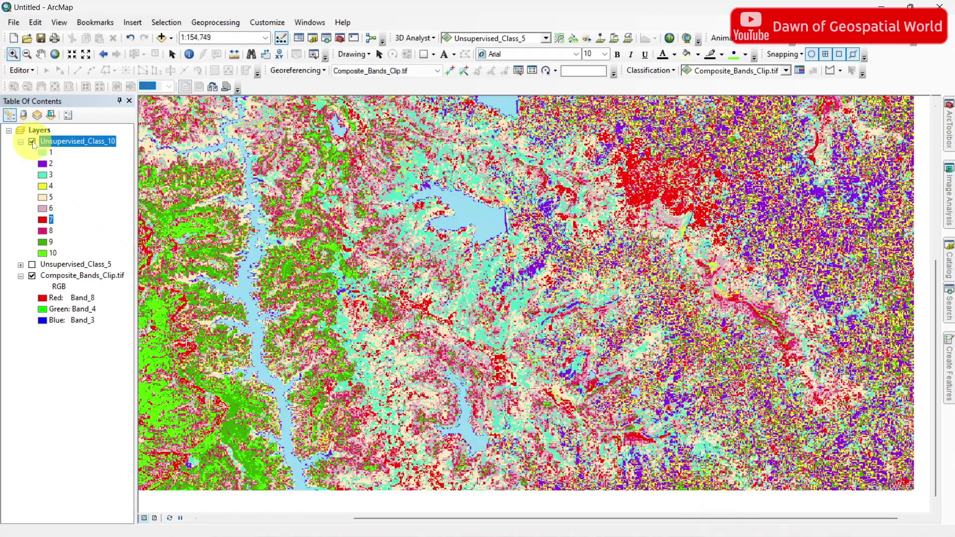
{"action": "left_click", "coordinate": [31, 142]}
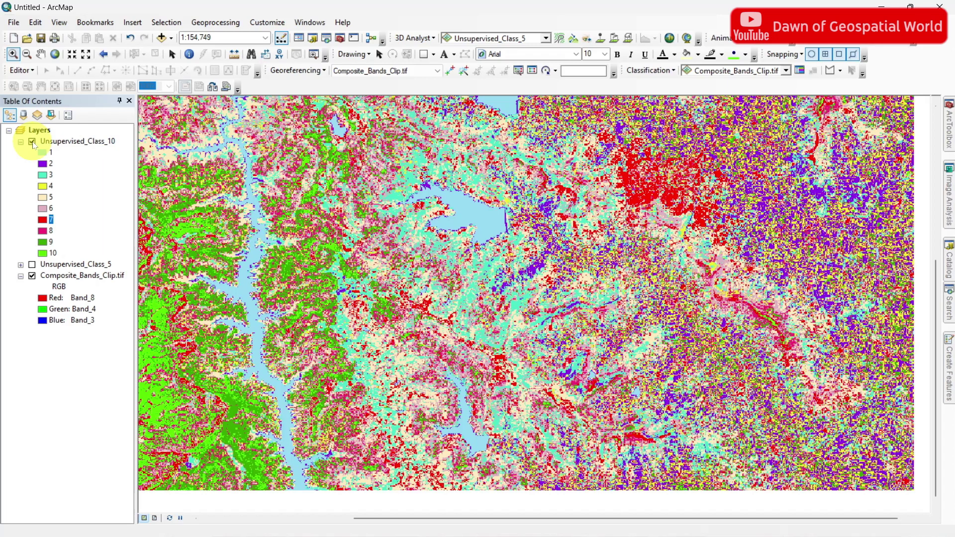
Hide Unsupervised_Class_10 and display Composite_Bands_Clip.tif in natural colour, with Band_4 as red, Band_3 as green and Band_2 as blue.
{"action": "left_click", "coordinate": [32, 142]}
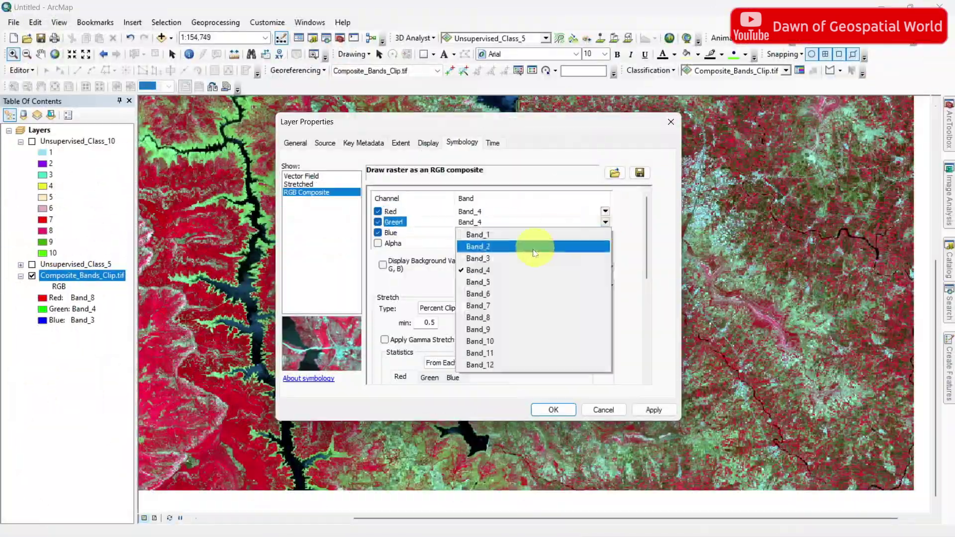
{"action": "left_click", "coordinate": [533, 245]}
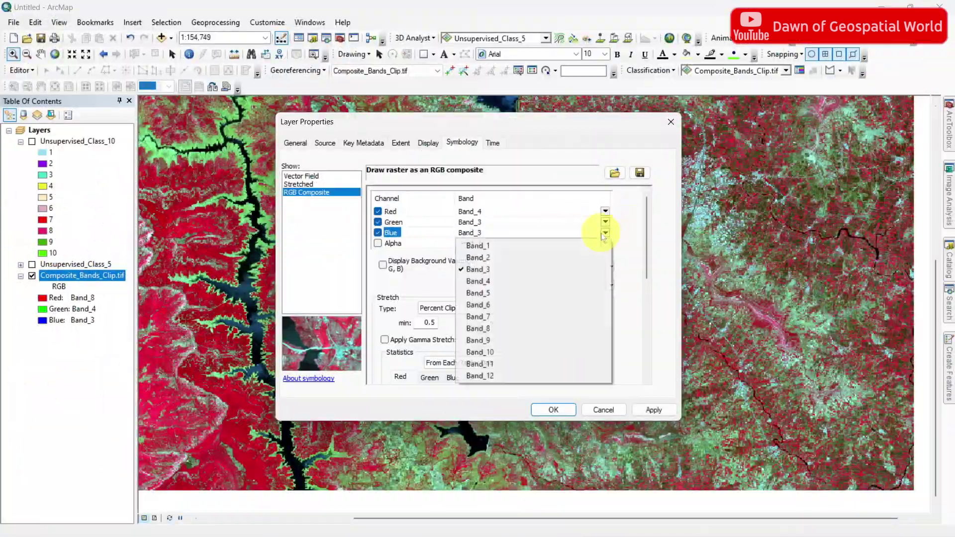
{"action": "left_click", "coordinate": [556, 410]}
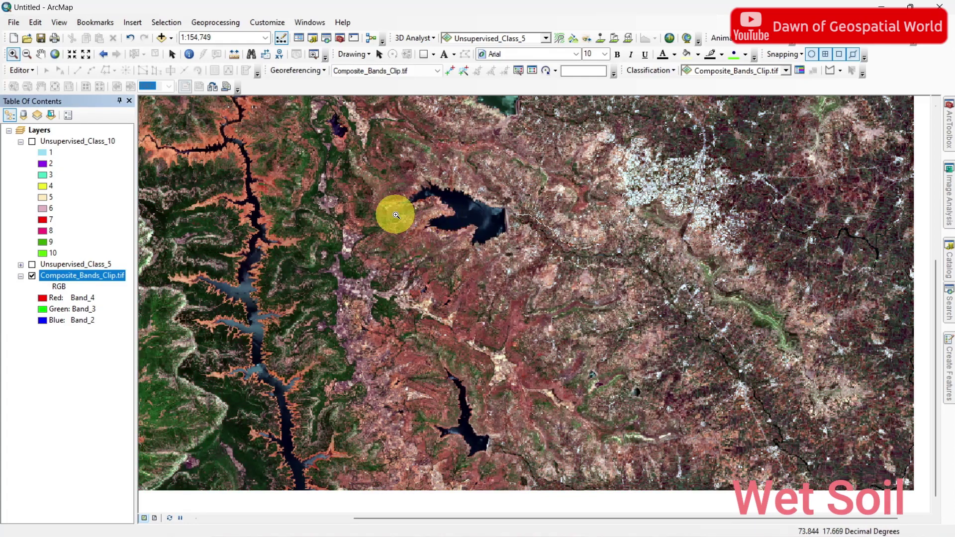
Compare Unsupervised_Class_10 with the natural-colour image, and set the fill colour of class 3 to rose pink.
{"action": "left_click", "coordinate": [32, 143]}
{"action": "left_click", "coordinate": [32, 142]}
{"action": "left_click", "coordinate": [31, 142]}
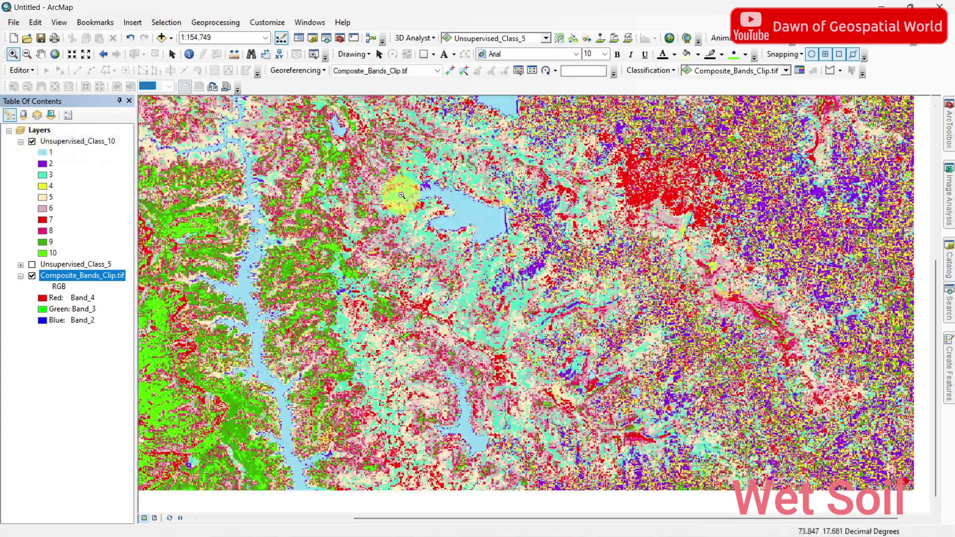
{"action": "left_click", "coordinate": [32, 142]}
{"action": "left_click", "coordinate": [32, 142]}
{"action": "double_click", "coordinate": [42, 174]}
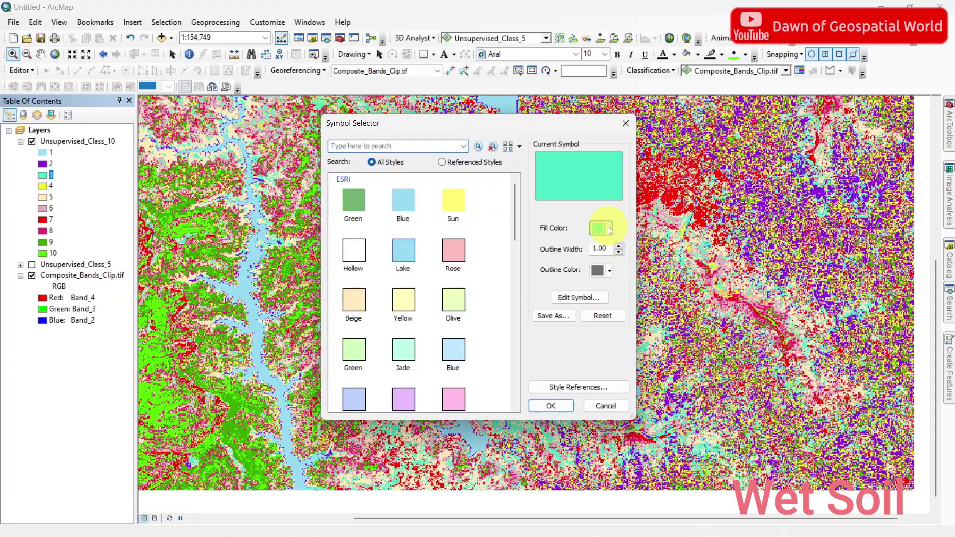
{"action": "left_click", "coordinate": [602, 227]}
{"action": "left_click", "coordinate": [629, 272]}
{"action": "left_click", "coordinate": [602, 228]}
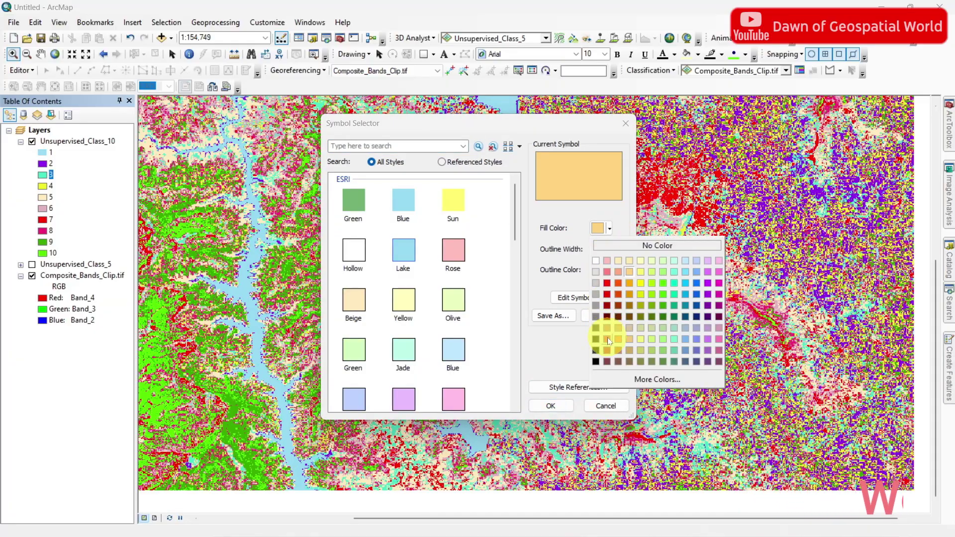
{"action": "left_click", "coordinate": [607, 272]}
{"action": "left_click", "coordinate": [567, 410]}
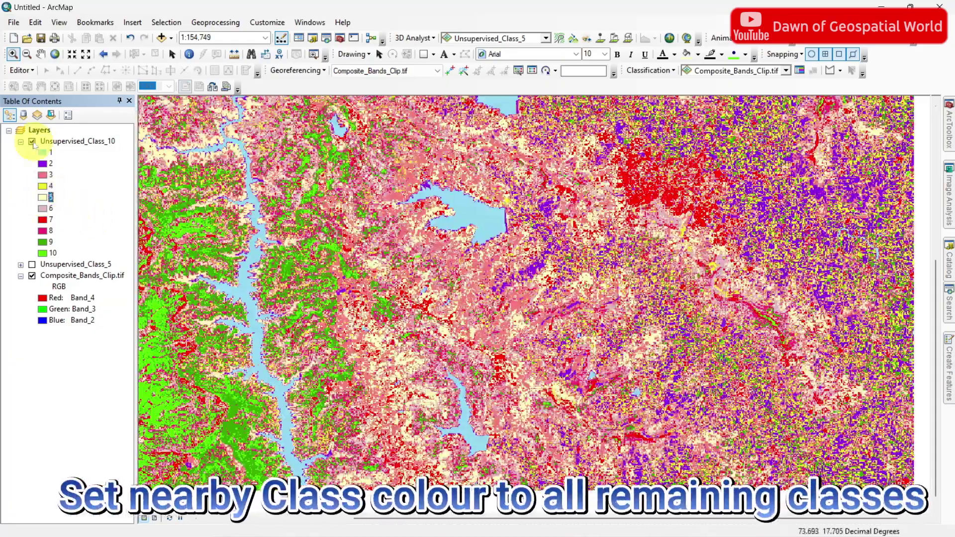
Recolour class 2 dark green, class 4 salmon, class 5 pale yellow, class 6 light orange and class 8 bright green, checking against the image.
{"action": "left_click", "coordinate": [50, 197]}
{"action": "left_click", "coordinate": [32, 142]}
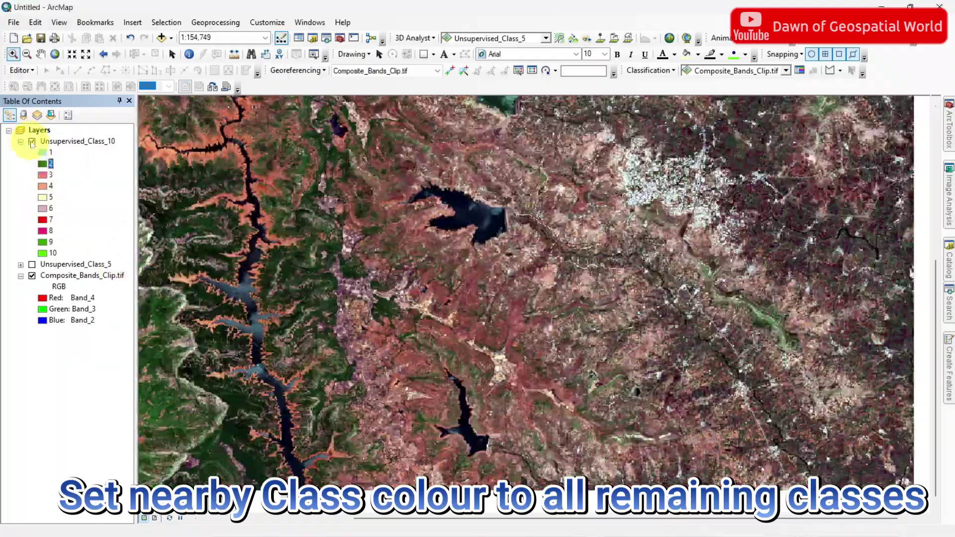
{"action": "left_click", "coordinate": [32, 142]}
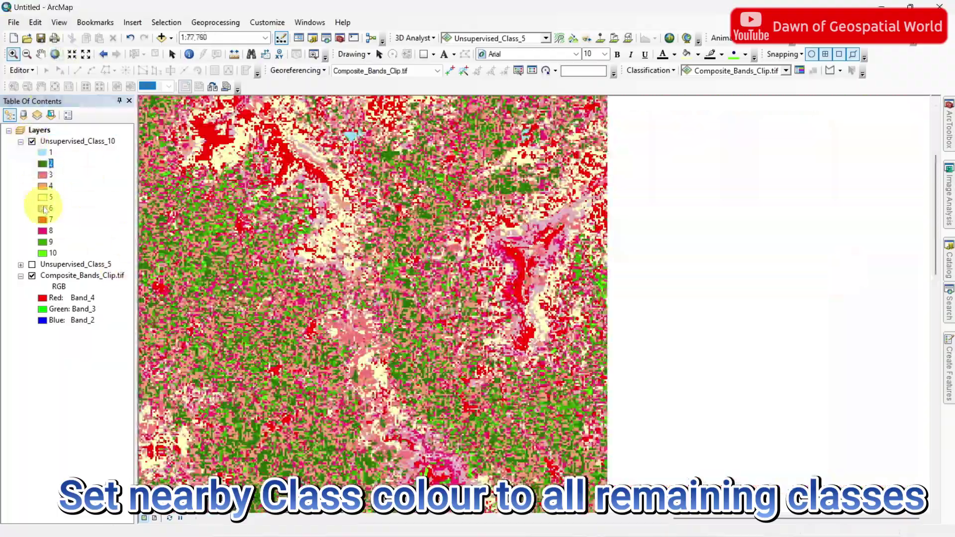
{"action": "left_click", "coordinate": [48, 209]}
{"action": "double_click", "coordinate": [43, 230]}
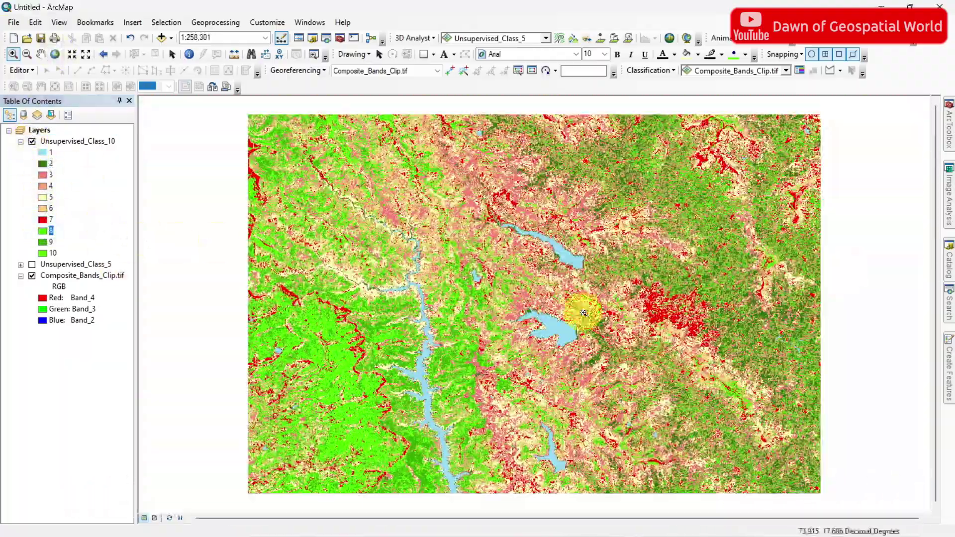
In the unique-values symbology of Unsupervised_Class_10, group values 8 and 10 into one class.
{"action": "right_click", "coordinate": [68, 144]}
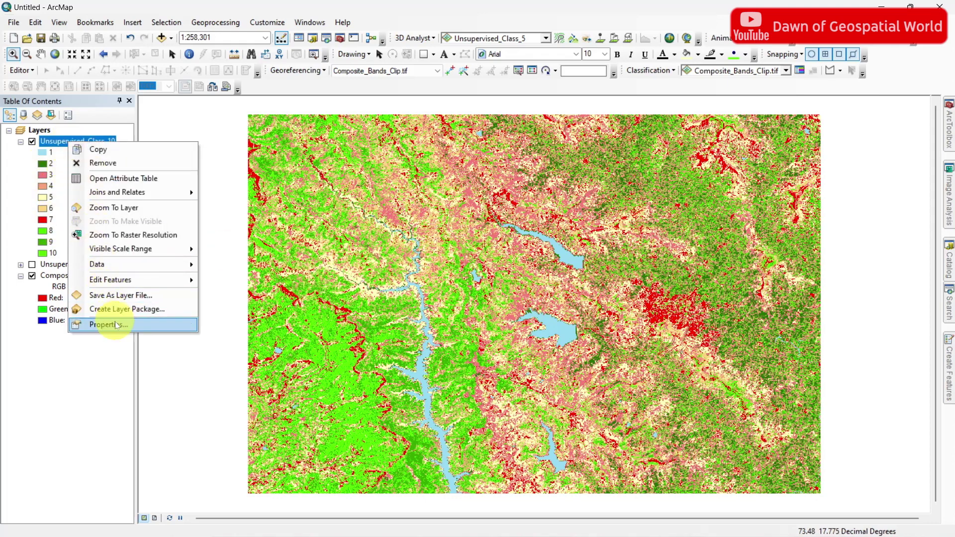
{"action": "left_click", "coordinate": [117, 325]}
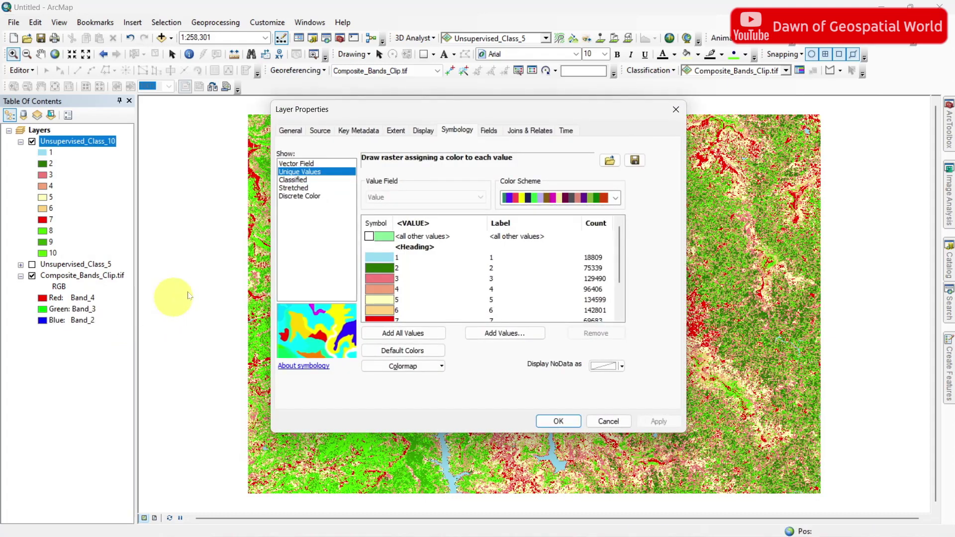
{"action": "left_click_drag", "start_coordinate": [622, 246], "coordinate": [623, 279]}
{"action": "left_click", "coordinate": [411, 292]}
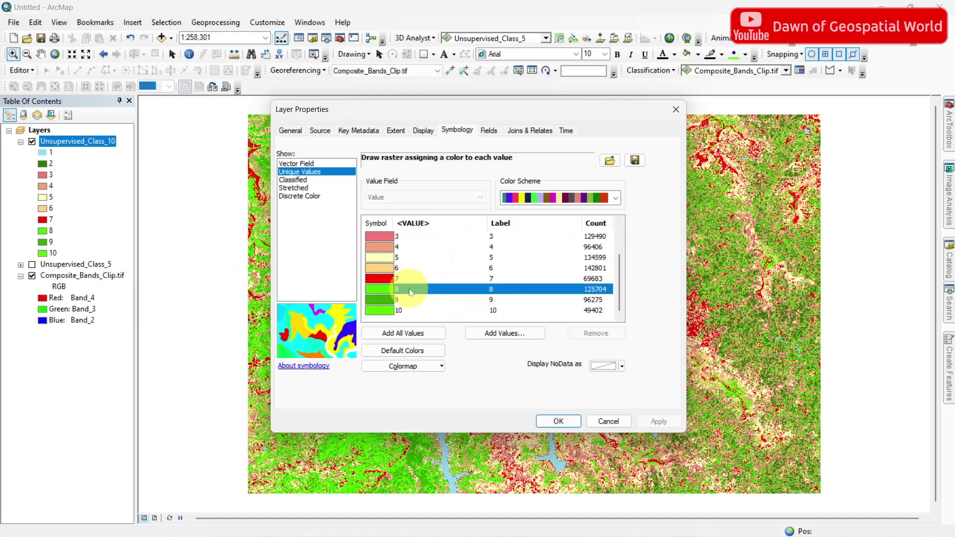
{"action": "left_click", "coordinate": [407, 311], "text": "ctrl"}
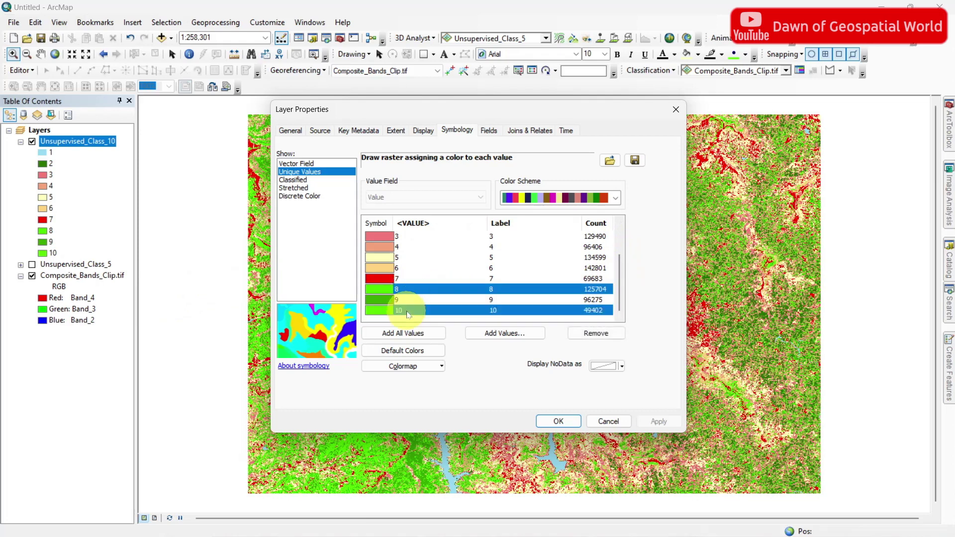
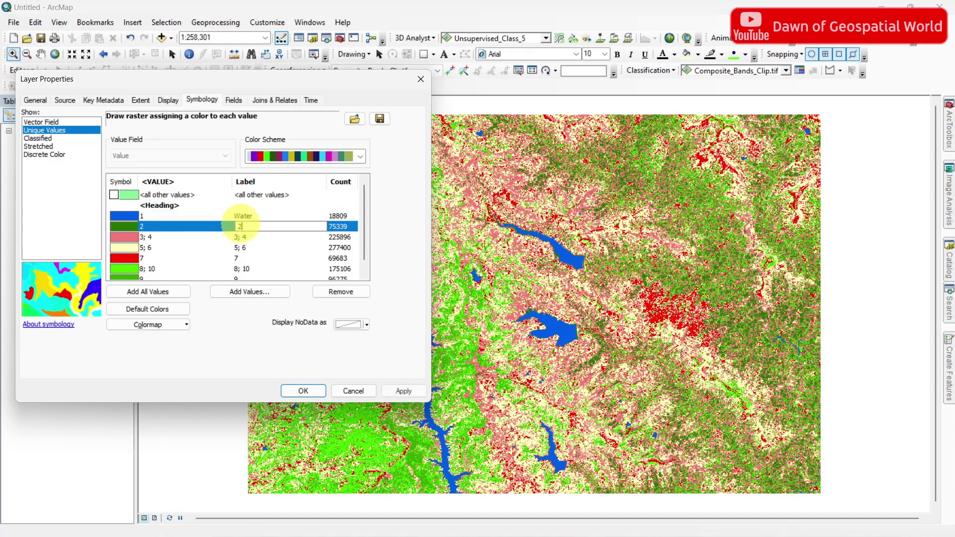
Label value 2 Dense Vegetation, values 3; 4 Wet Soil, 5; 6 Dry Soil, 7 Urban and 8; 10 Light Vegetation.
{"action": "type", "text": "Dense Vegetation"}
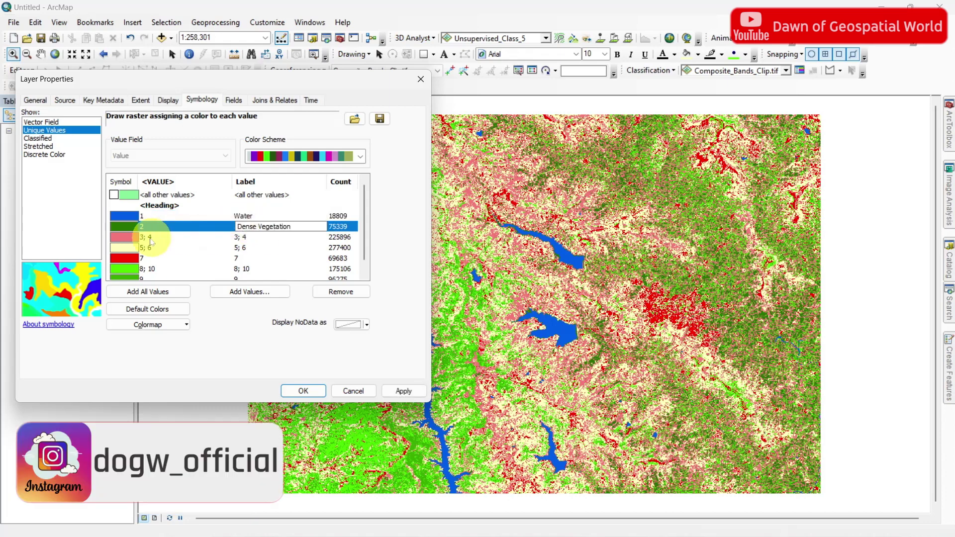
{"action": "left_click", "coordinate": [255, 237]}
{"action": "left_click", "coordinate": [242, 247]}
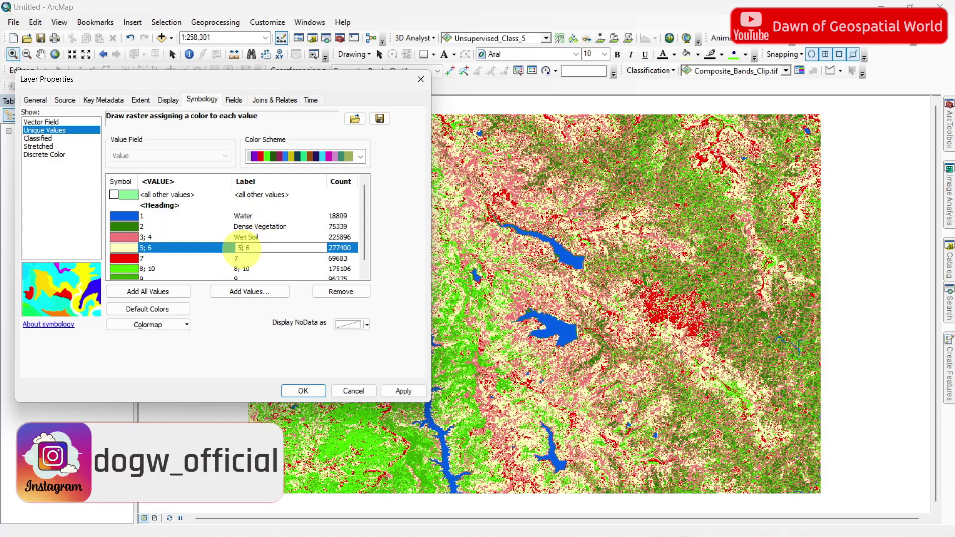
{"action": "type", "text": "Dry Soil"}
{"action": "left_click", "coordinate": [242, 258]}
{"action": "type", "text": "Urban"}
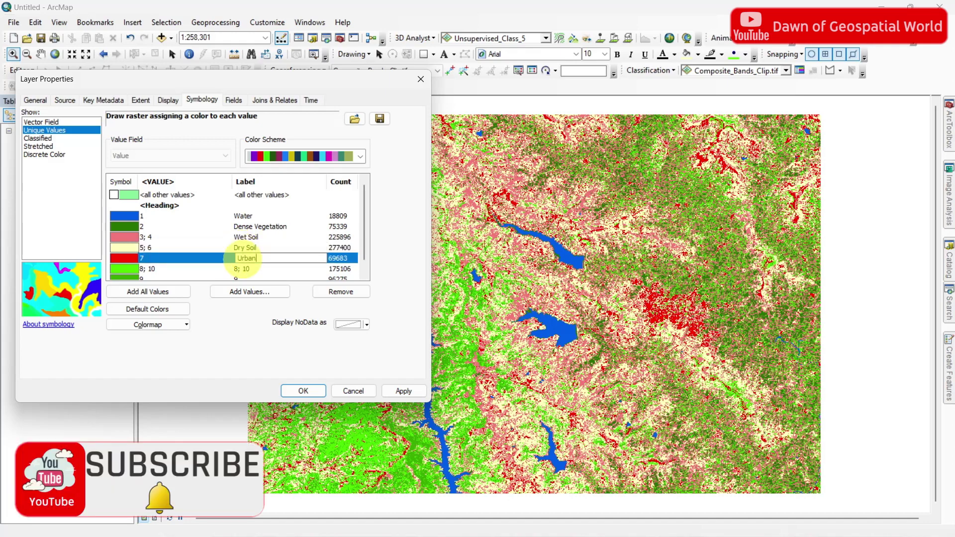
{"action": "key", "text": "Return"}
{"action": "scroll", "coordinate": [367, 243], "scroll_direction": "down", "scroll_amount": 1}
{"action": "left_click", "coordinate": [243, 258]}
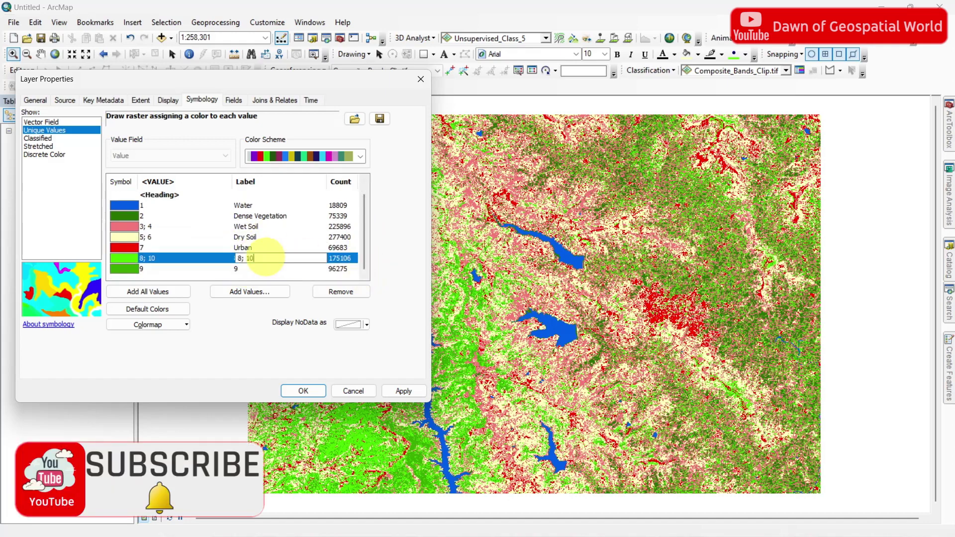
{"action": "type", "text": "Light Vegetation"}
Set the colour of value 9 to the same dark green as value 2, and group values 2 and 9.
{"action": "left_click", "coordinate": [259, 271]}
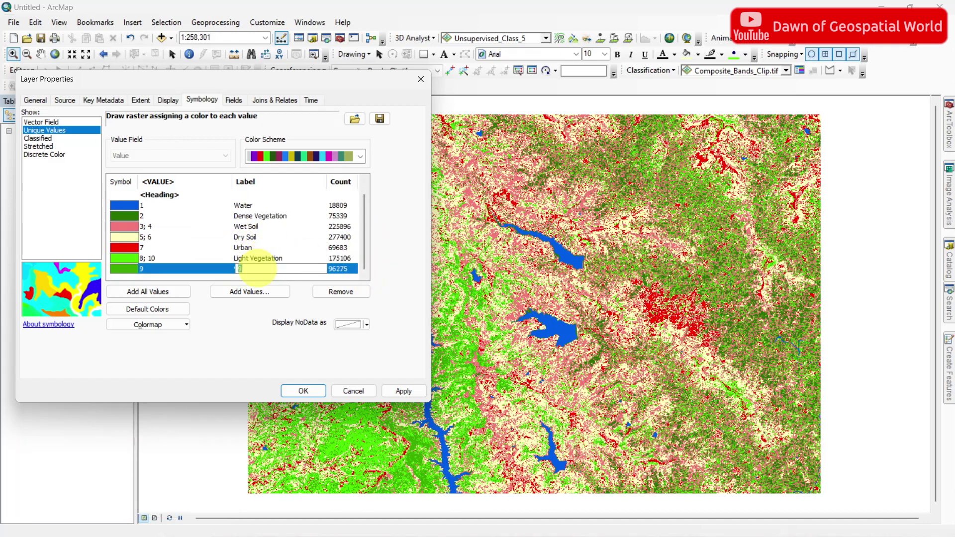
{"action": "left_click", "coordinate": [124, 268]}
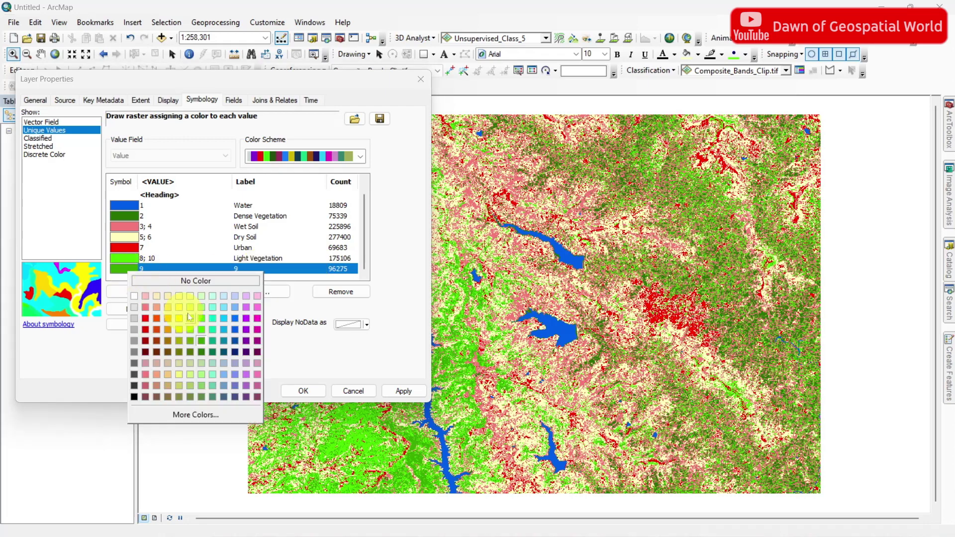
{"action": "left_click", "coordinate": [203, 357]}
{"action": "left_click", "coordinate": [147, 217], "text": "ctrl"}
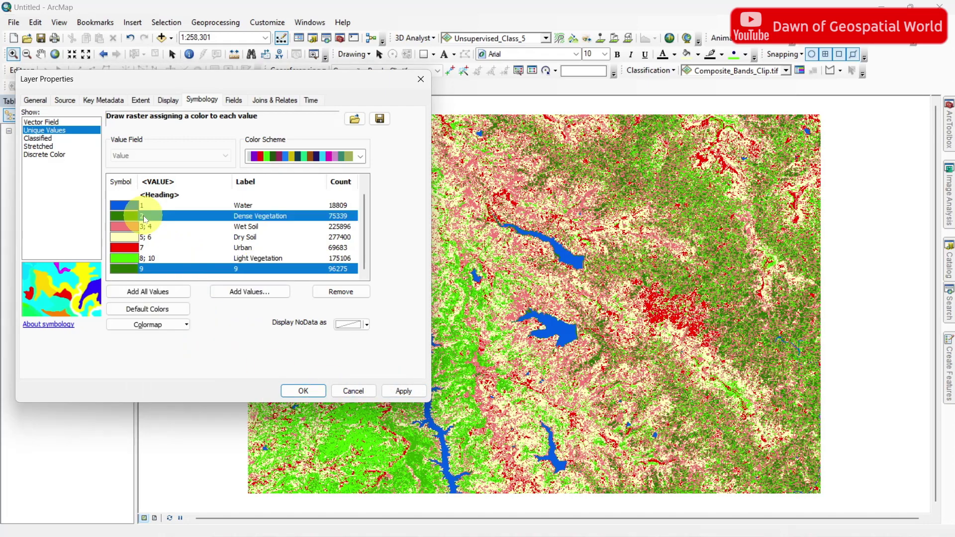
{"action": "right_click", "coordinate": [149, 218]}
Label the grouped values 2; 9 Dense Vegetation and apply the symbology to the layer.
{"action": "left_click", "coordinate": [255, 227]}
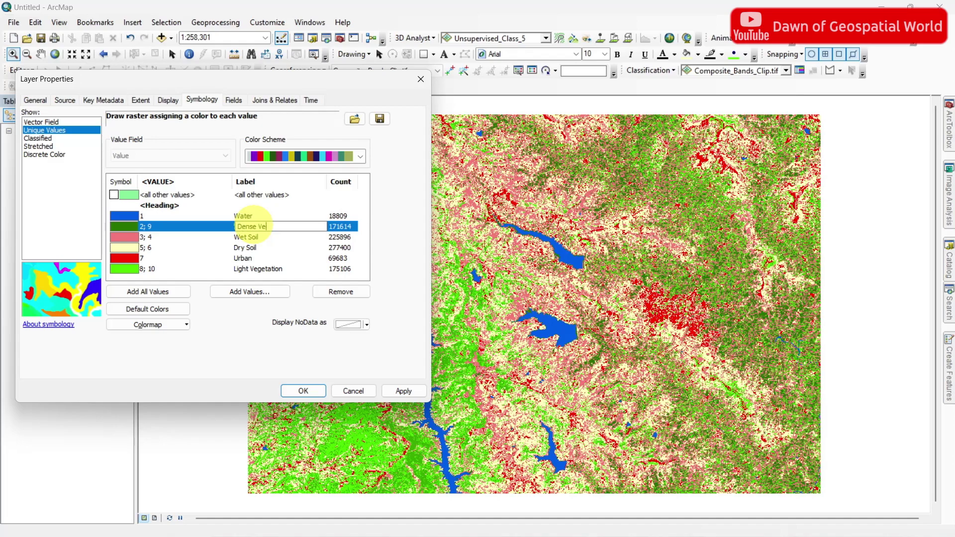
{"action": "left_click", "coordinate": [356, 247]}
{"action": "left_click", "coordinate": [404, 391]}
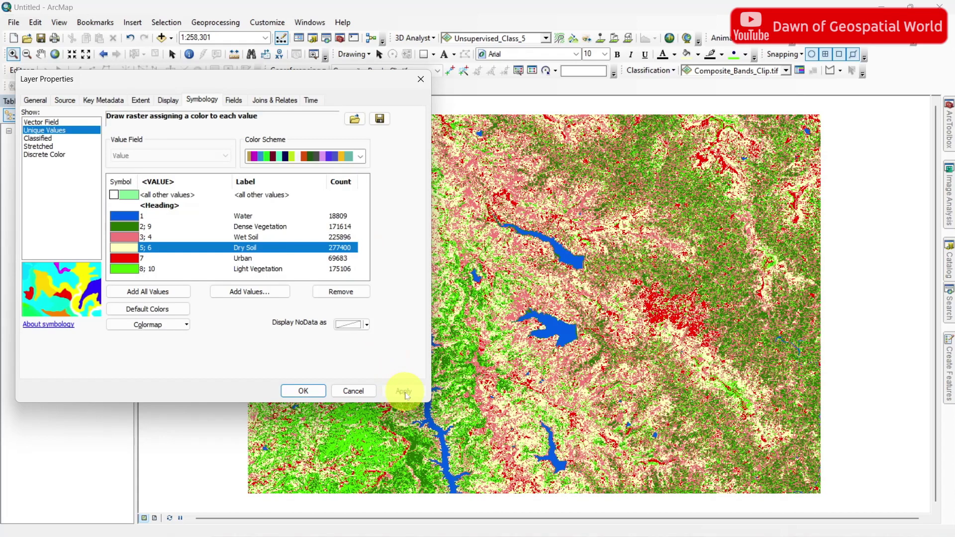
{"action": "left_click", "coordinate": [304, 391]}
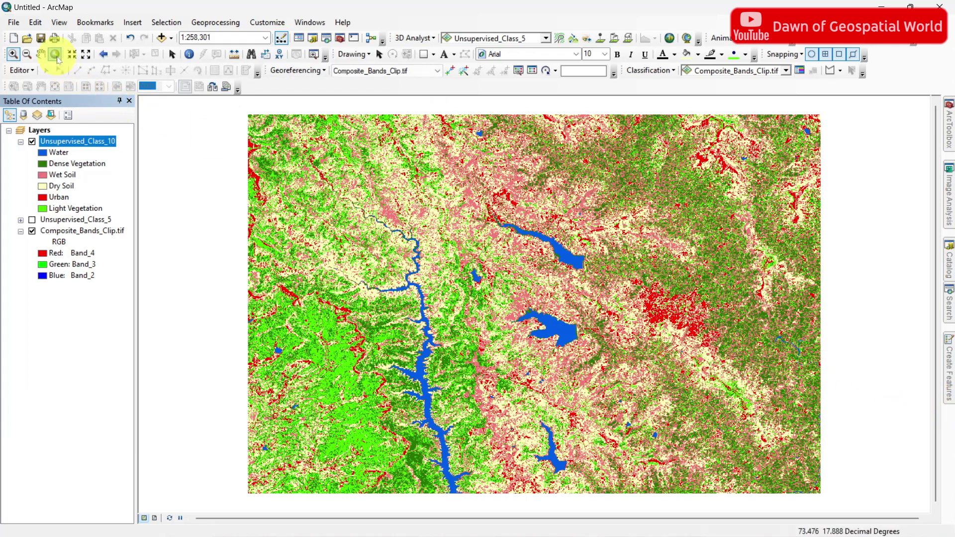
View the map at full extent and compare the labelled land-cover classes with the natural-colour Composite_Bands_Clip.tif image.
{"action": "left_click", "coordinate": [56, 55]}
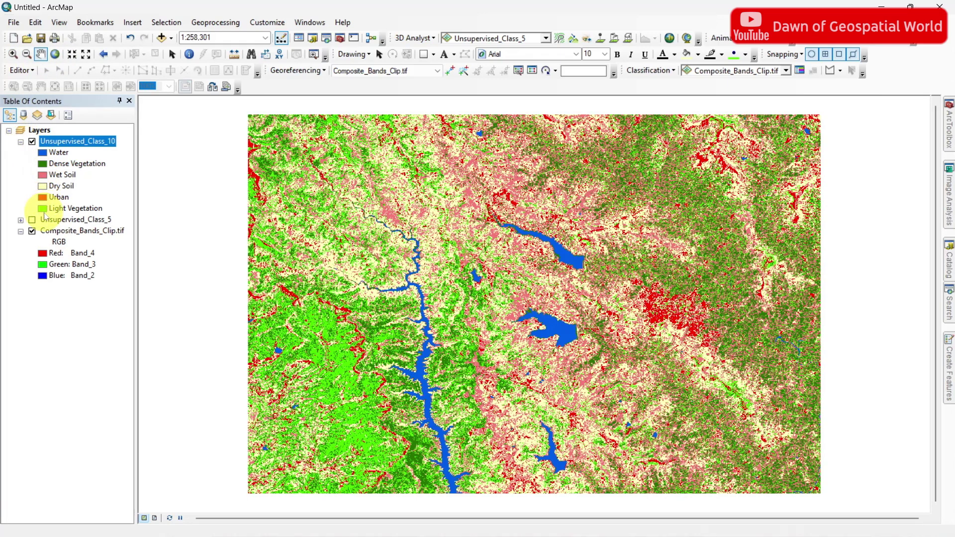
{"action": "left_click", "coordinate": [50, 230]}
{"action": "left_click", "coordinate": [33, 142]}
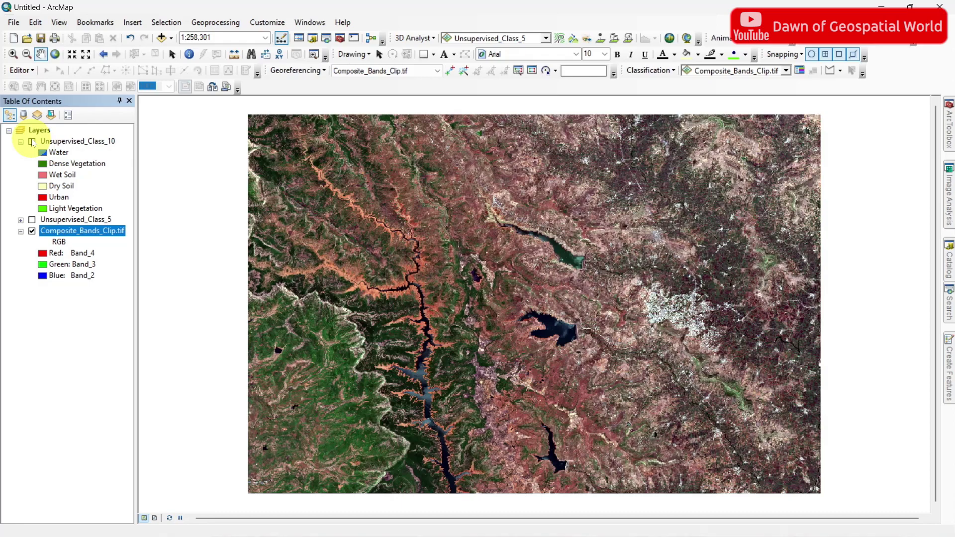
{"action": "left_click", "coordinate": [32, 141]}
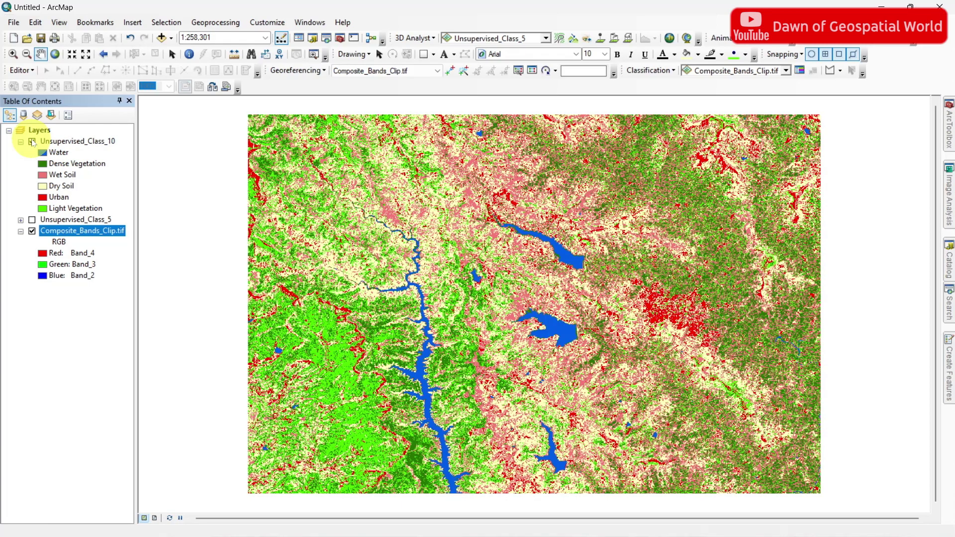
{"action": "left_click", "coordinate": [33, 142]}
{"action": "left_click", "coordinate": [33, 142]}
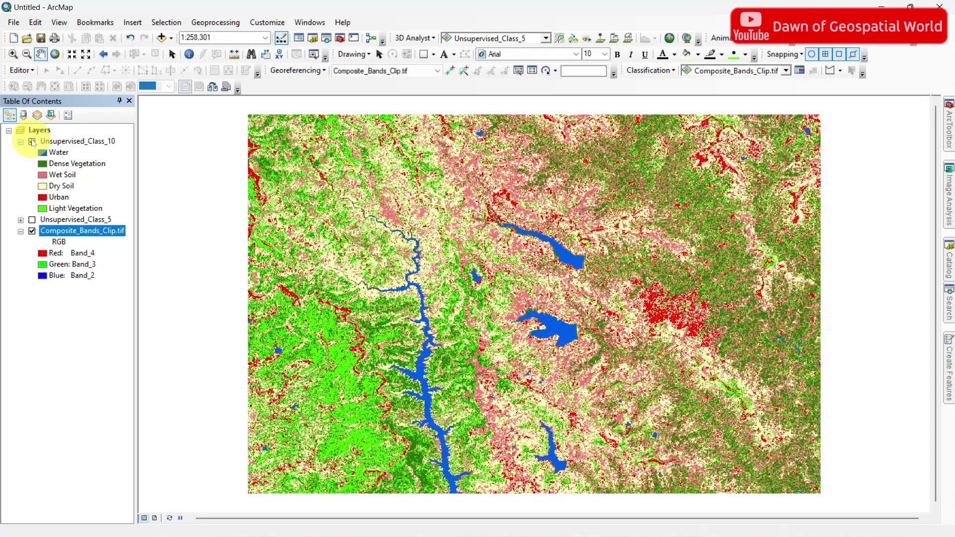